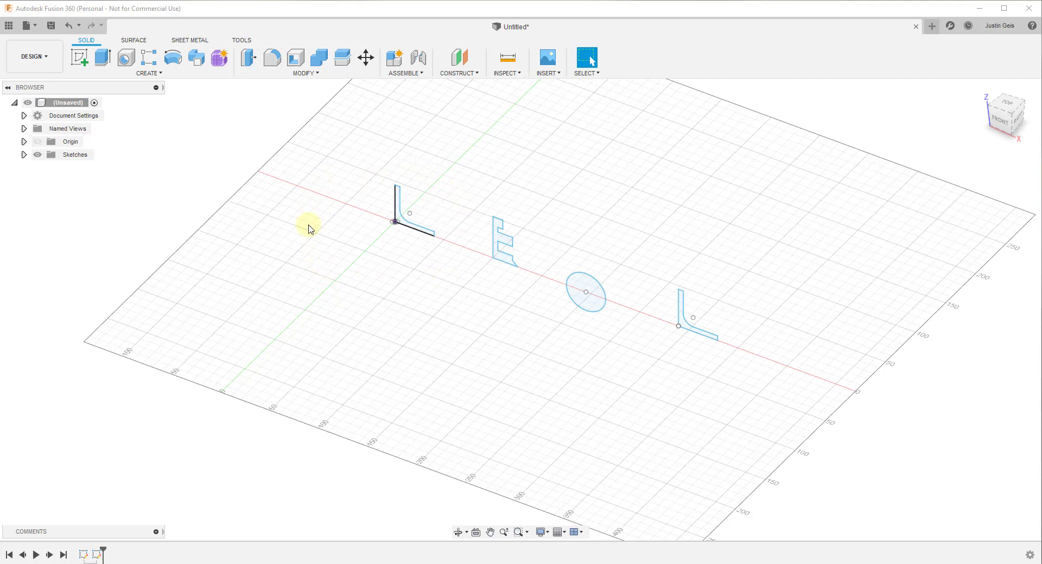
# Browse the CREATE menu's solid features, then zoom in on the L-shaped sketch
pyautogui.scroll(5, 423, 179)
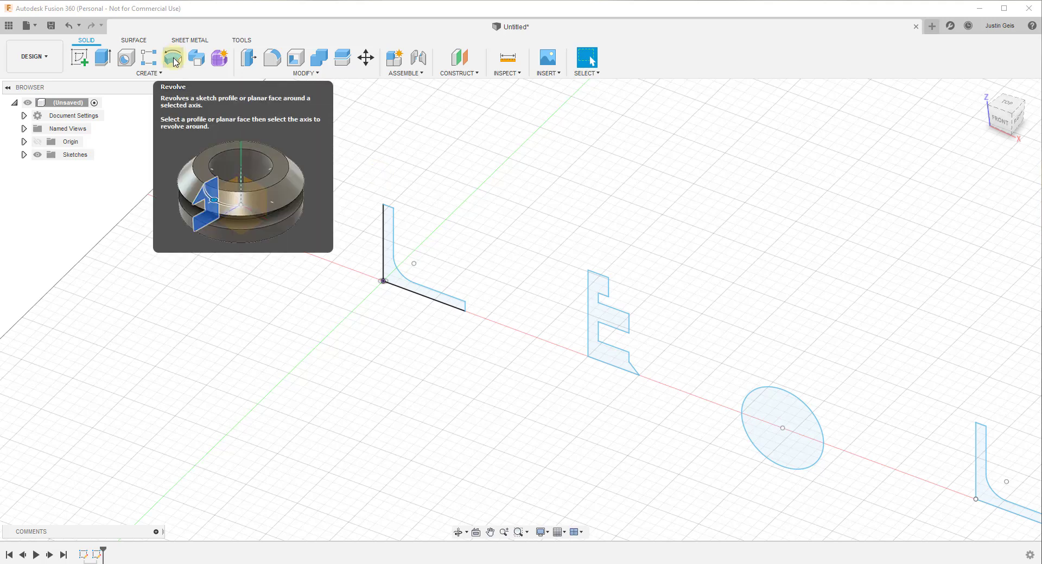
pyautogui.click(144, 74)
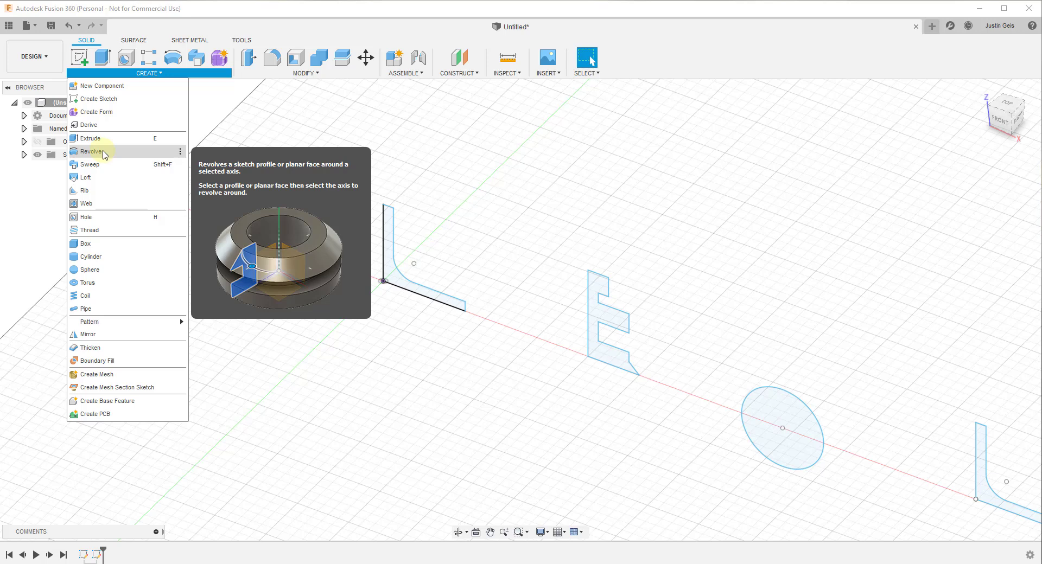
pyautogui.press('Escape')
pyautogui.scroll(5, 374, 262)
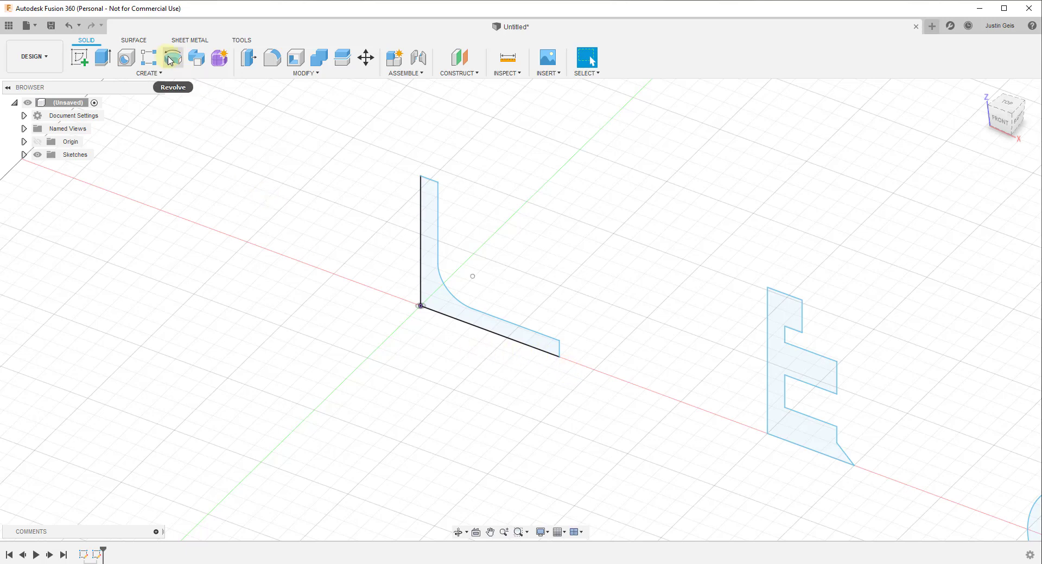
# Revolve the L profile using its own vertical edge as the axis
pyautogui.click(171, 60)
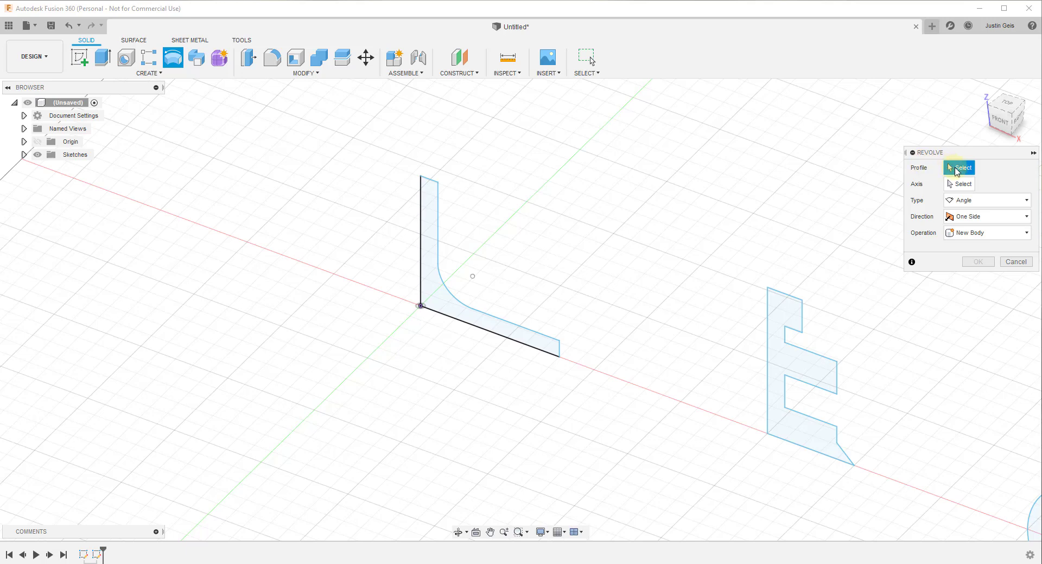
pyautogui.click(432, 284)
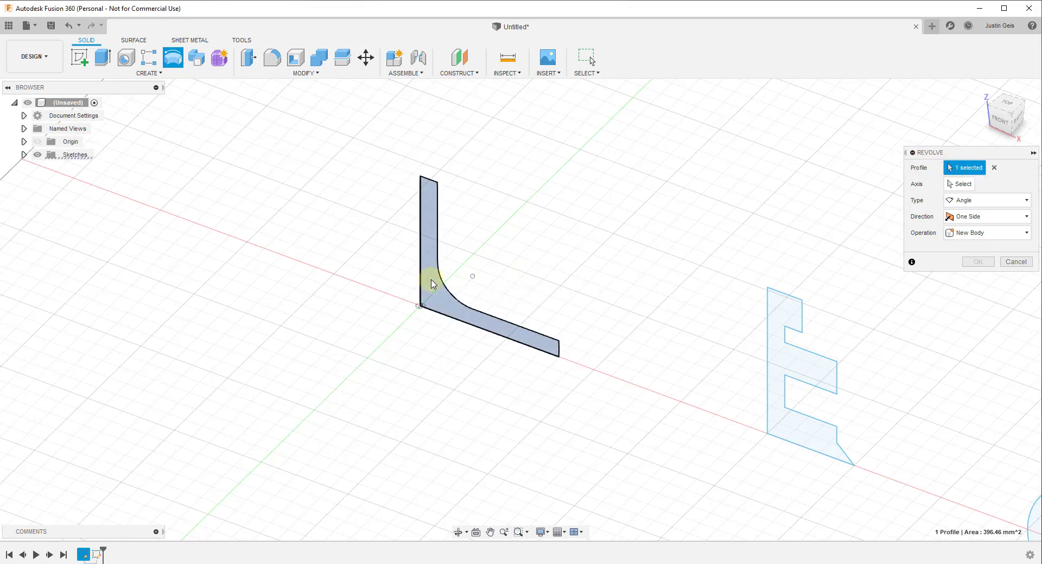
pyautogui.click(959, 184)
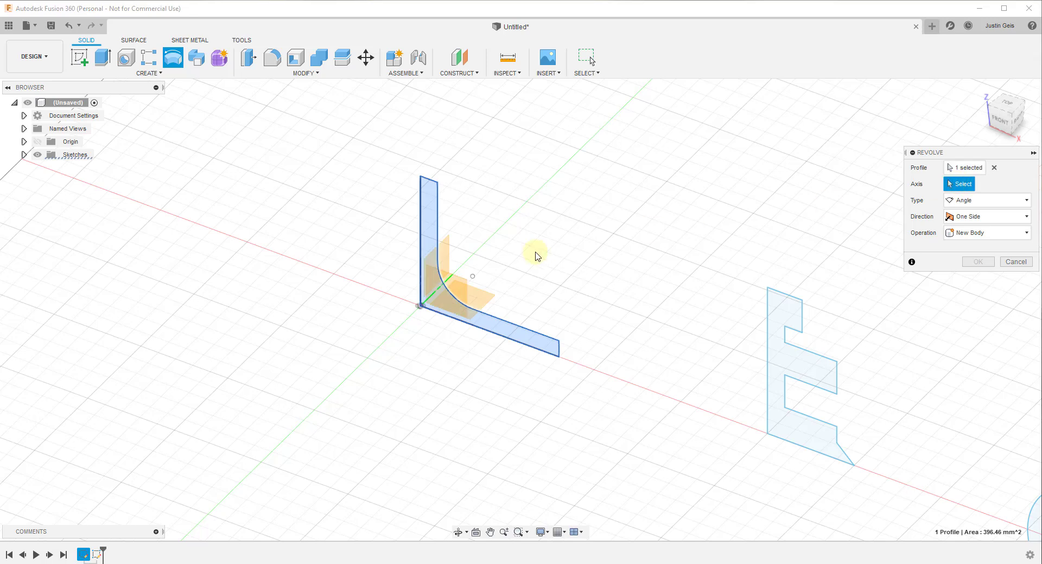
pyautogui.click(420, 237)
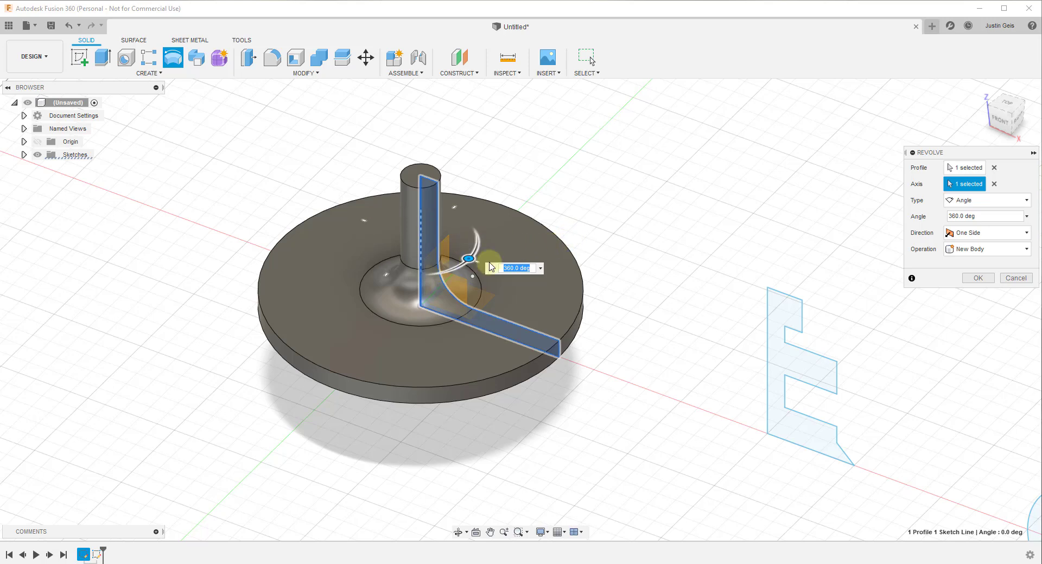
# Set the L revolve to Angle type at 270 degrees, after briefly trying Full
pyautogui.moveTo(477, 263); pyautogui.dragTo(280, 187)
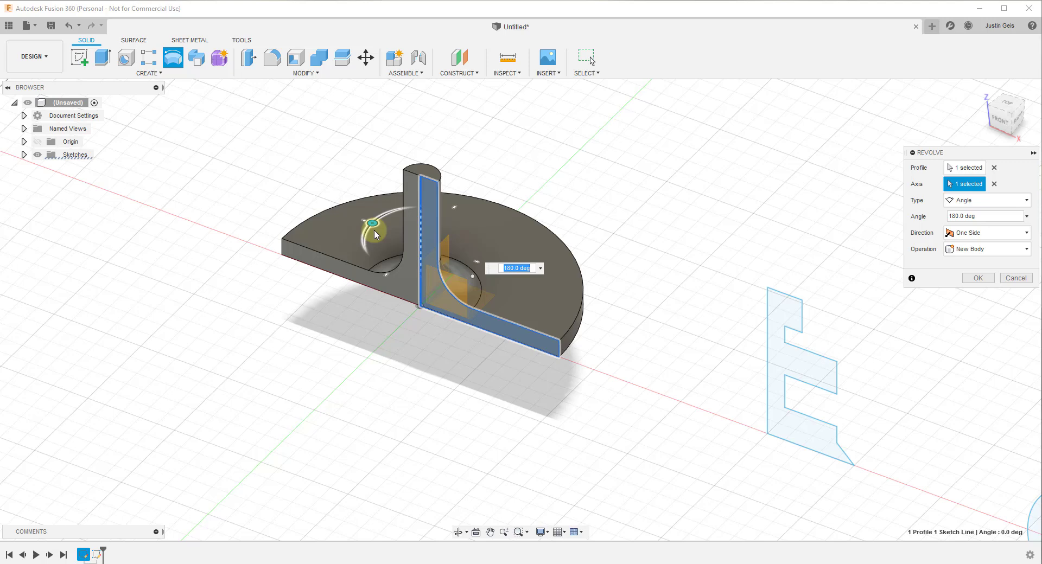
pyautogui.write('270')
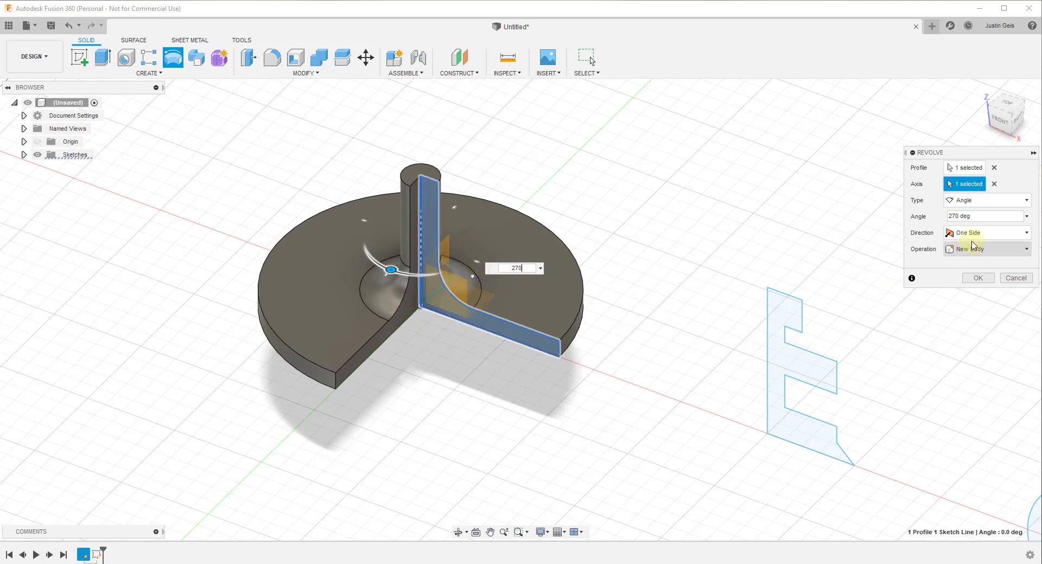
pyautogui.click(957, 200)
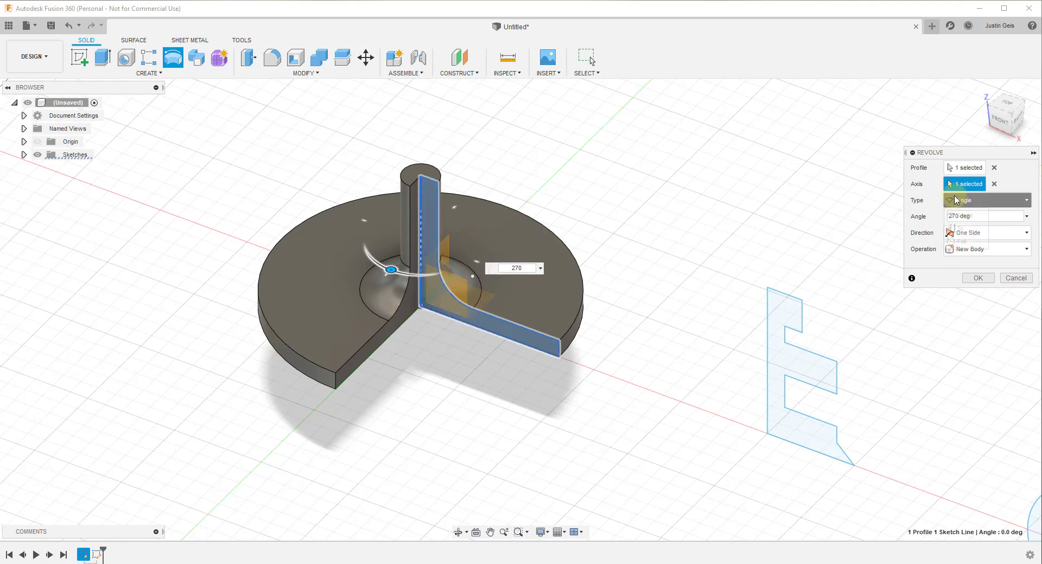
pyautogui.click(962, 241)
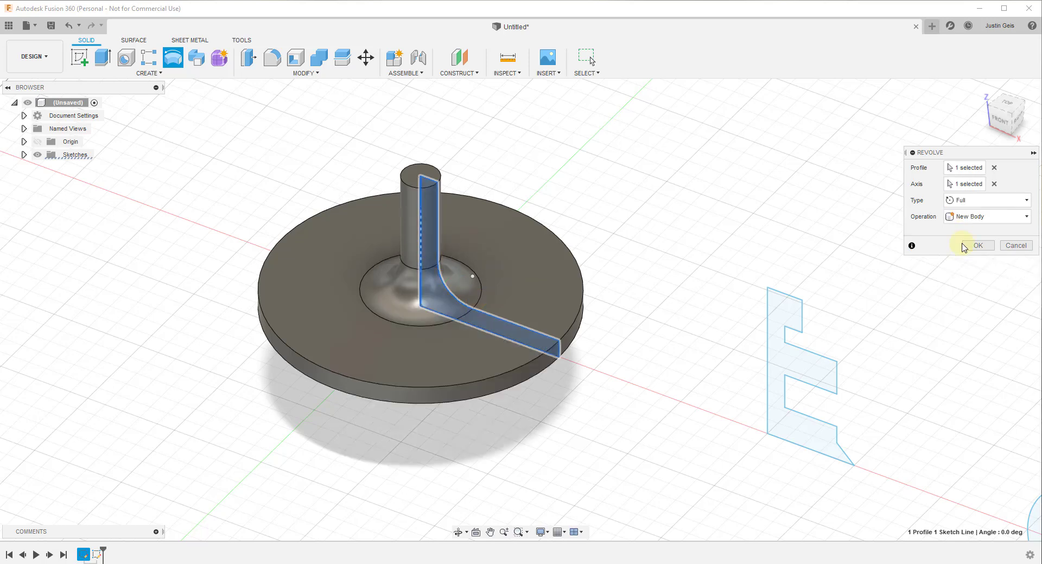
pyautogui.click(964, 201)
pyautogui.click(968, 219)
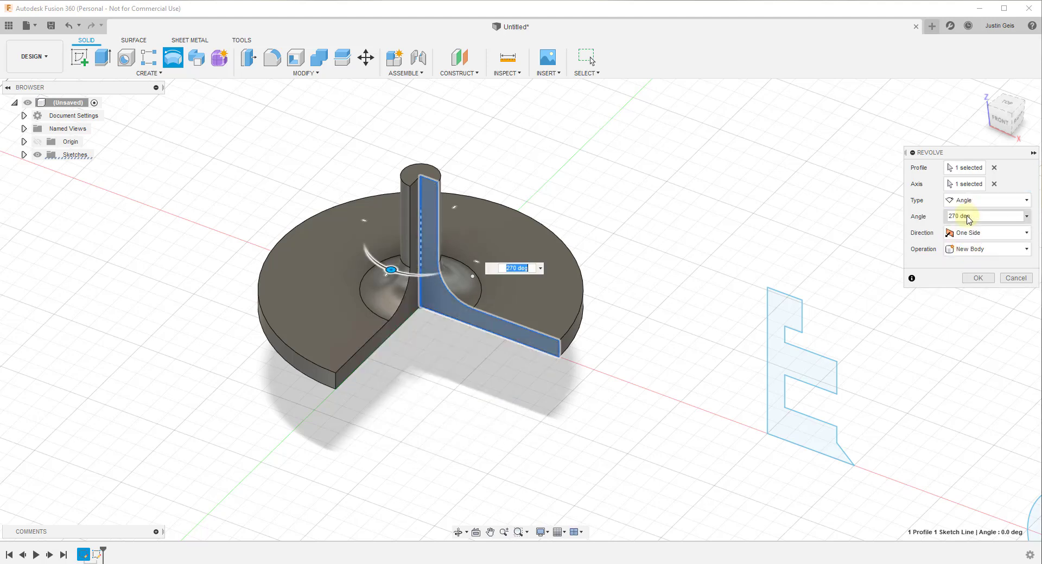
pyautogui.click(966, 201)
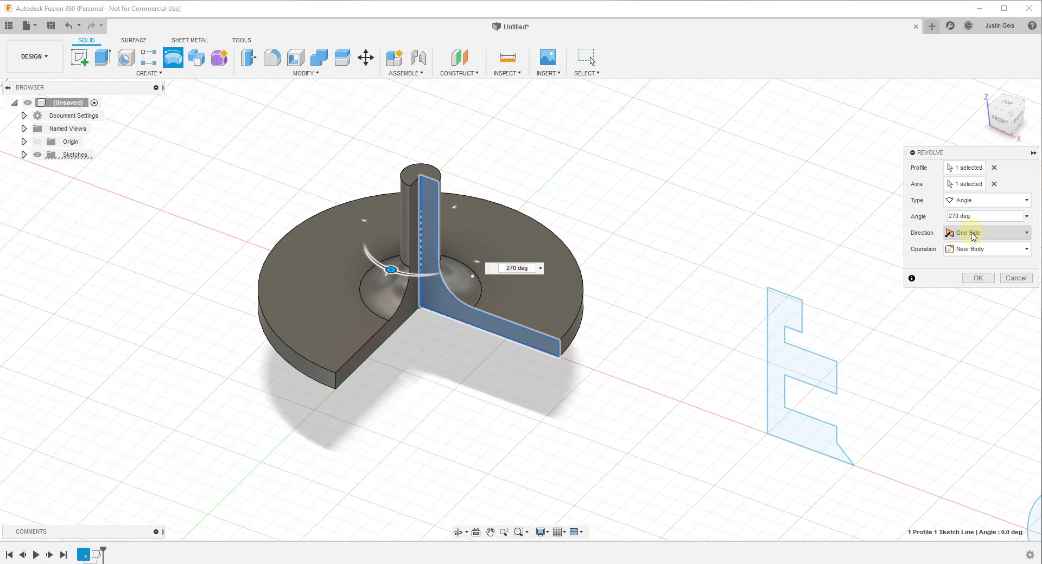
pyautogui.click(972, 235)
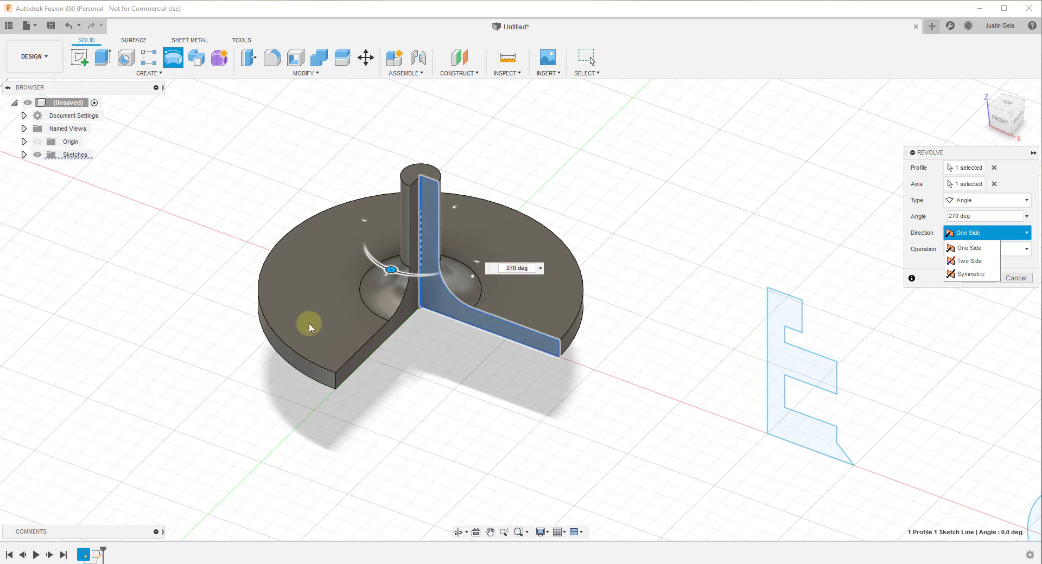
# Set Direction to Two Side and drag the two sides to about 40 and 300 degrees
pyautogui.click(968, 261)
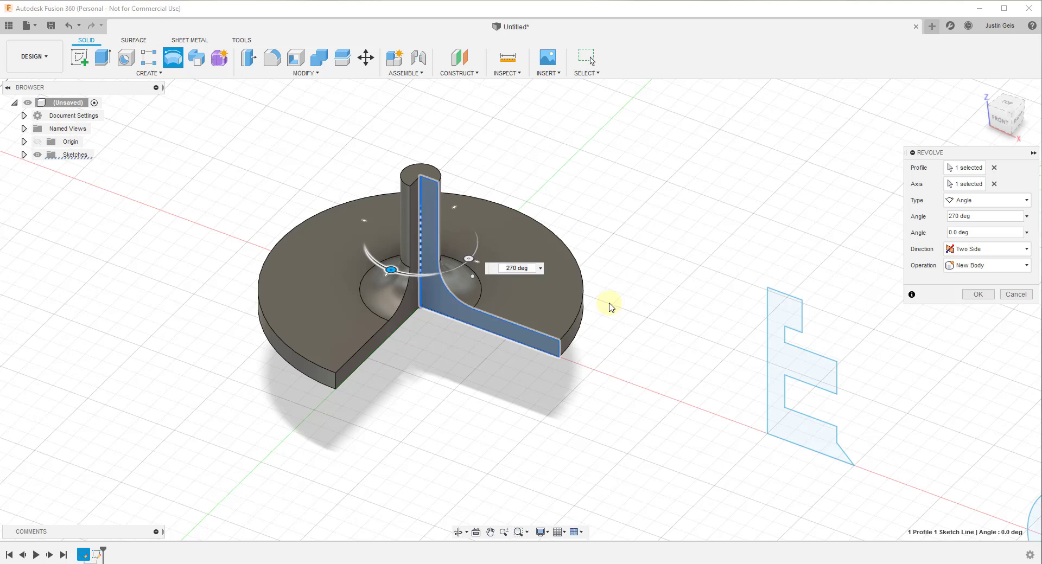
pyautogui.moveTo(475, 267); pyautogui.dragTo(477, 240)
pyautogui.moveTo(385, 268); pyautogui.dragTo(420, 286)
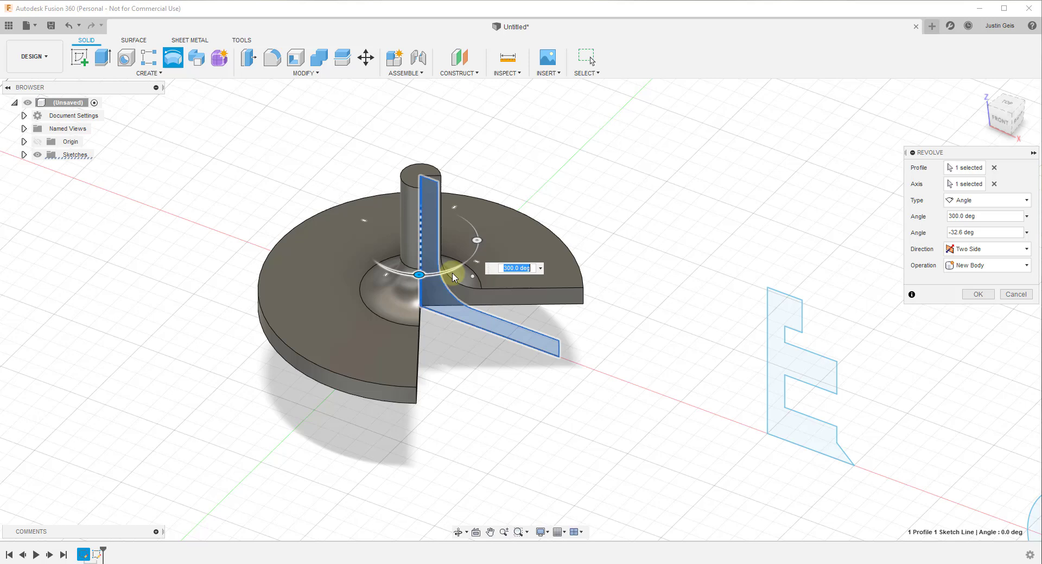
# Switch the revolve to Symmetric and resize the sweep to 120 degrees
pyautogui.click(963, 249)
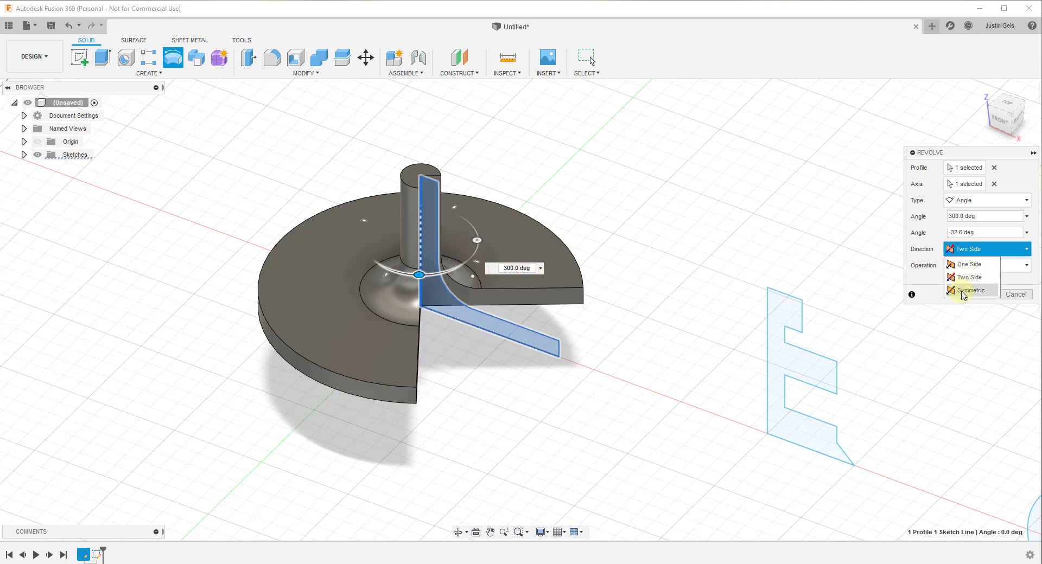
pyautogui.click(970, 290)
pyautogui.moveTo(414, 275); pyautogui.dragTo(424, 161)
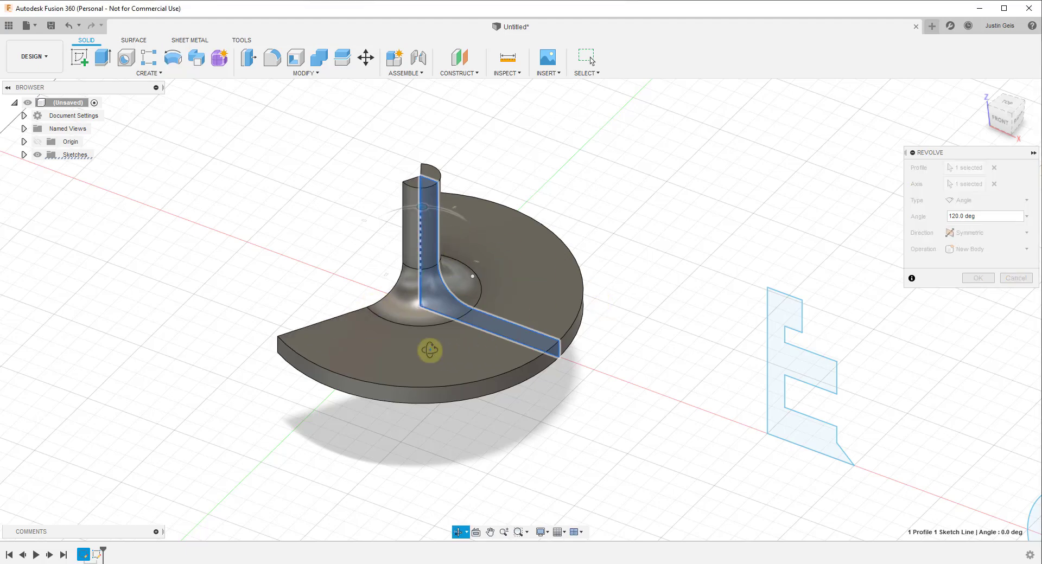
pyautogui.keyDown('shift'); pyautogui.moveTo(430, 353); pyautogui.dragTo(478, 339, button='middle'); pyautogui.keyUp('shift')
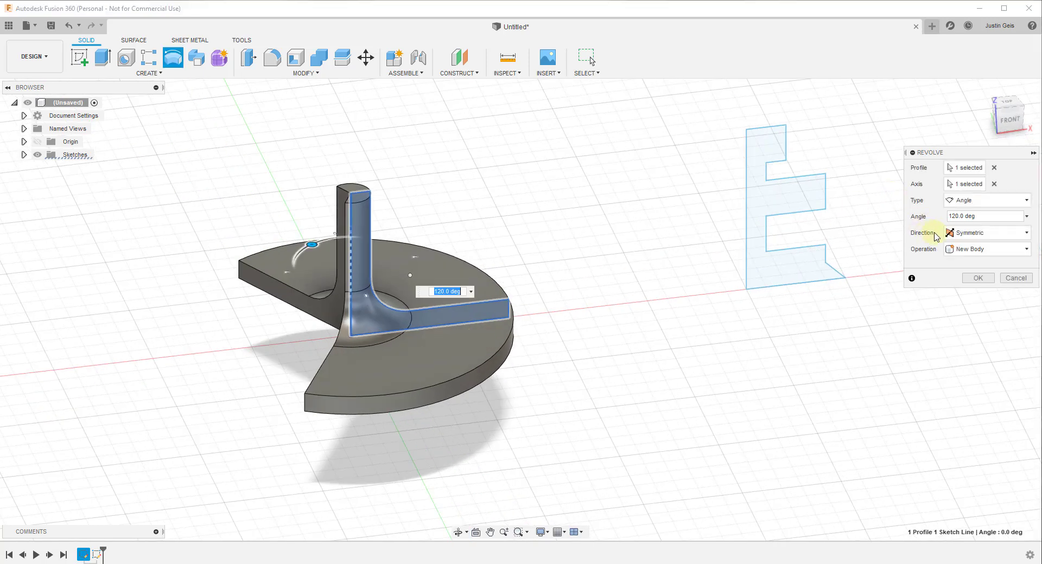
# Change the revolve Type to Full 360 degrees and commit it as a new body
pyautogui.click(969, 251)
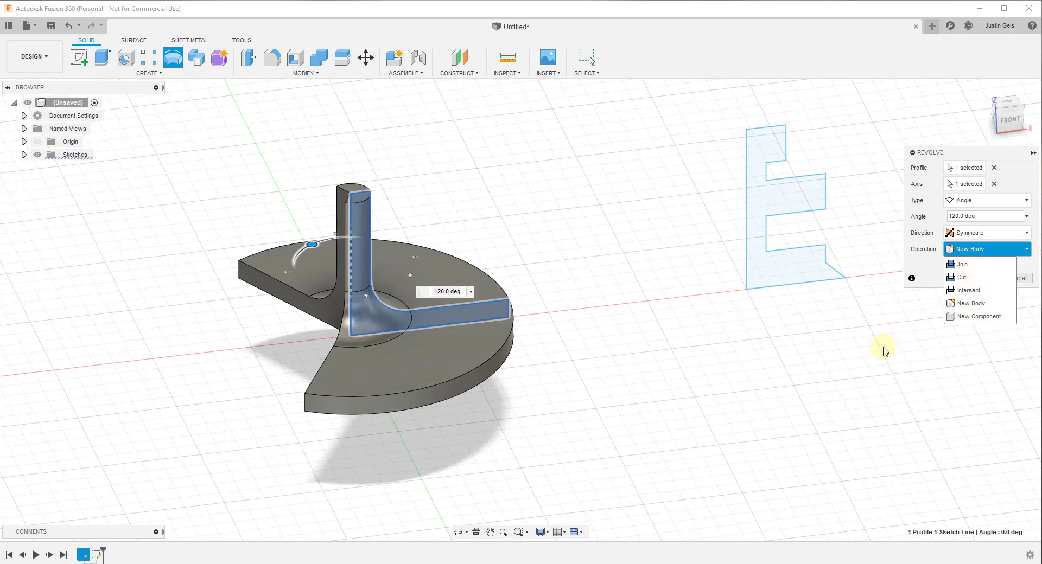
pyautogui.click(963, 201)
pyautogui.click(963, 241)
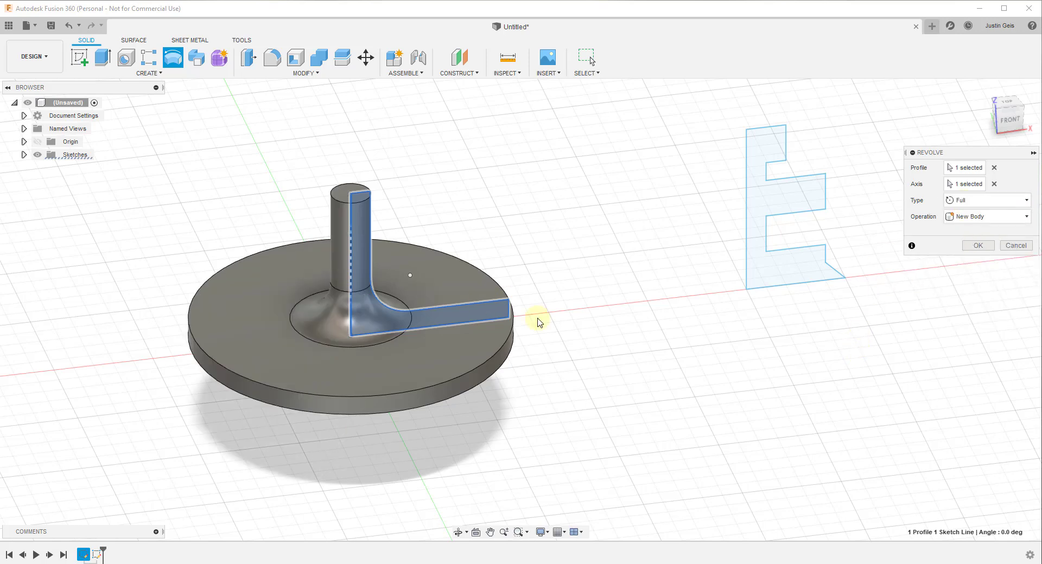
pyautogui.click(978, 247)
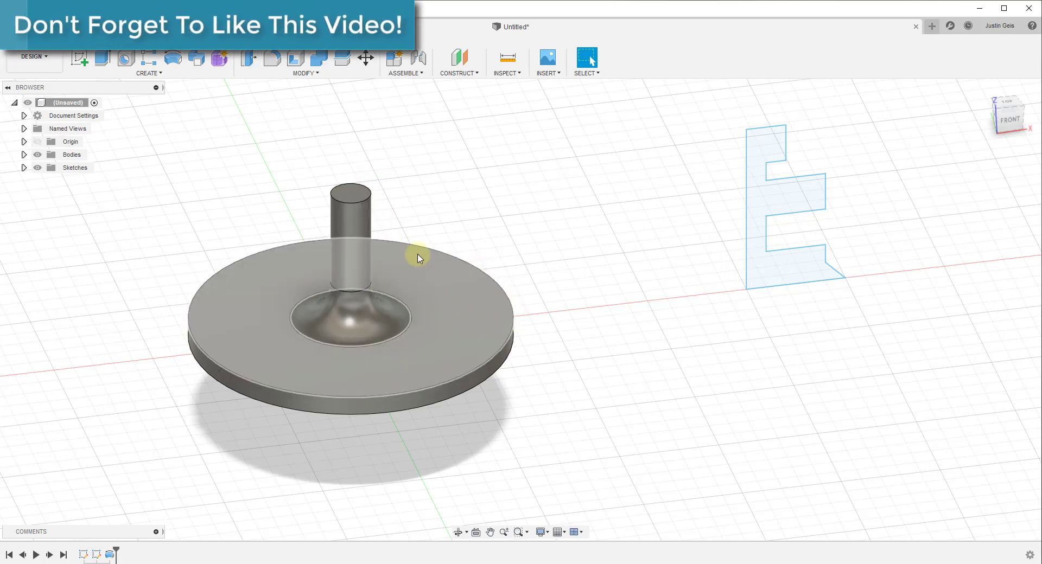
# Start a new sketch on the front origin plane and zoom in on the stem
pyautogui.click(80, 60)
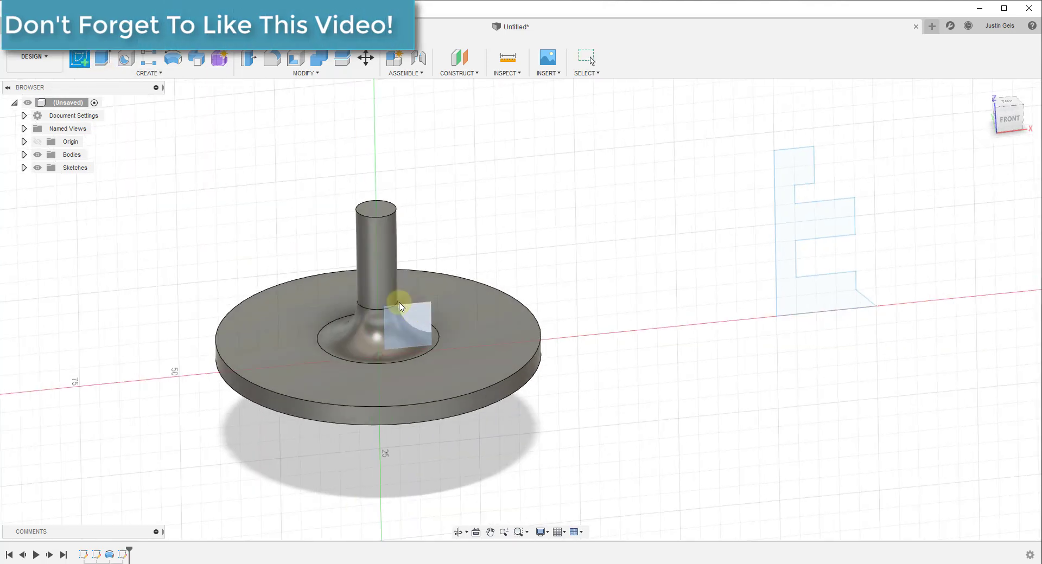
pyautogui.click(400, 296)
pyautogui.scroll(5, 480, 193)
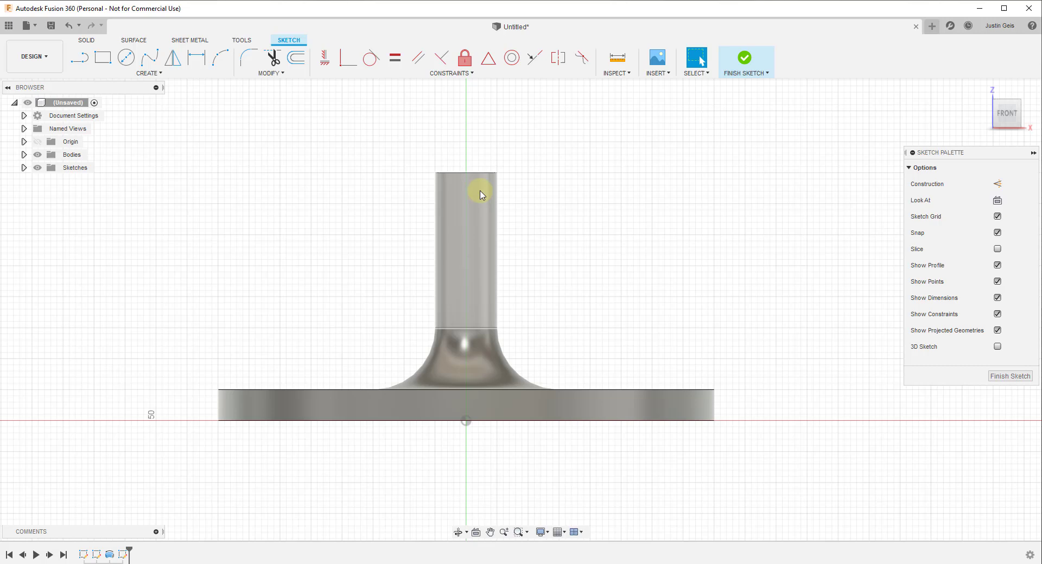
# Draw four 4×2 mm rectangles along the stem's right edge and finish the sketch
pyautogui.press('r')
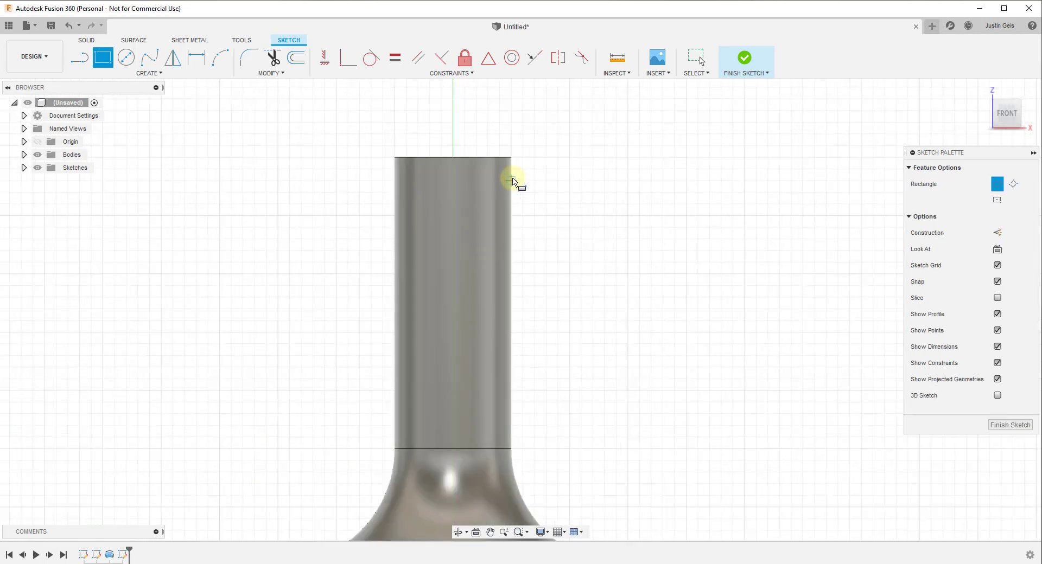
pyautogui.click(510, 180)
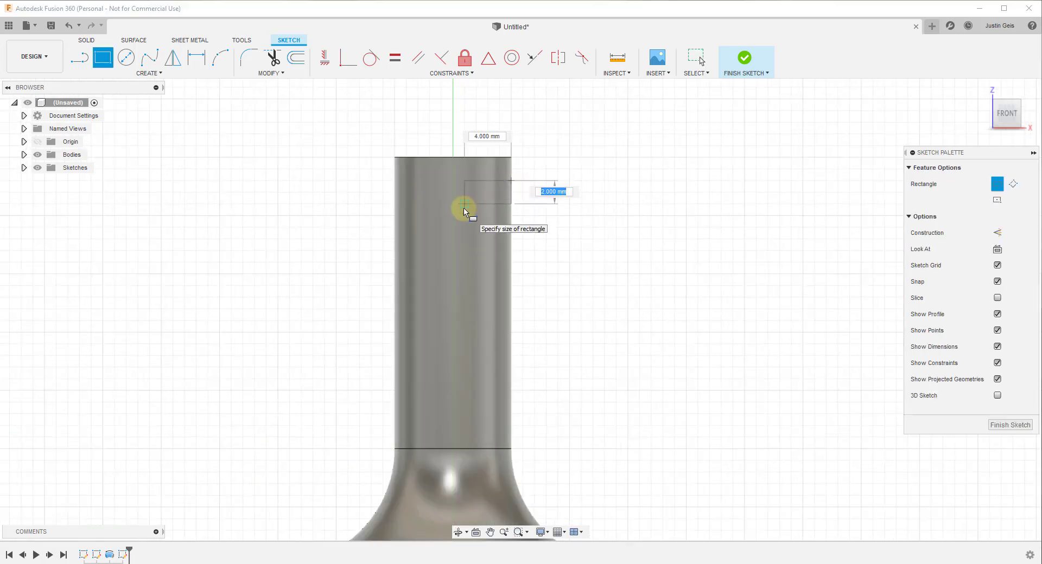
pyautogui.click(464, 204)
pyautogui.click(511, 228)
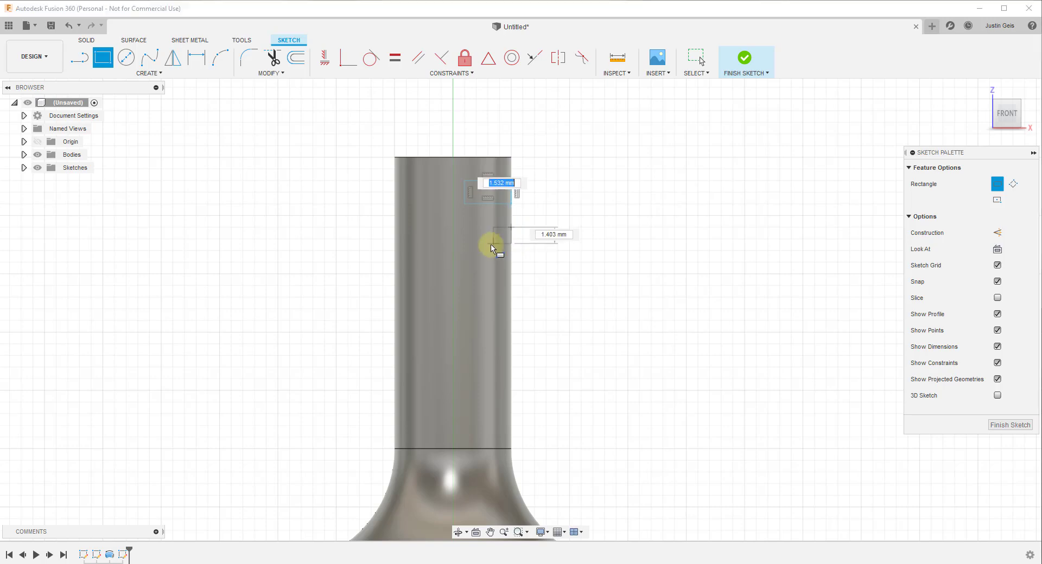
pyautogui.click(465, 251)
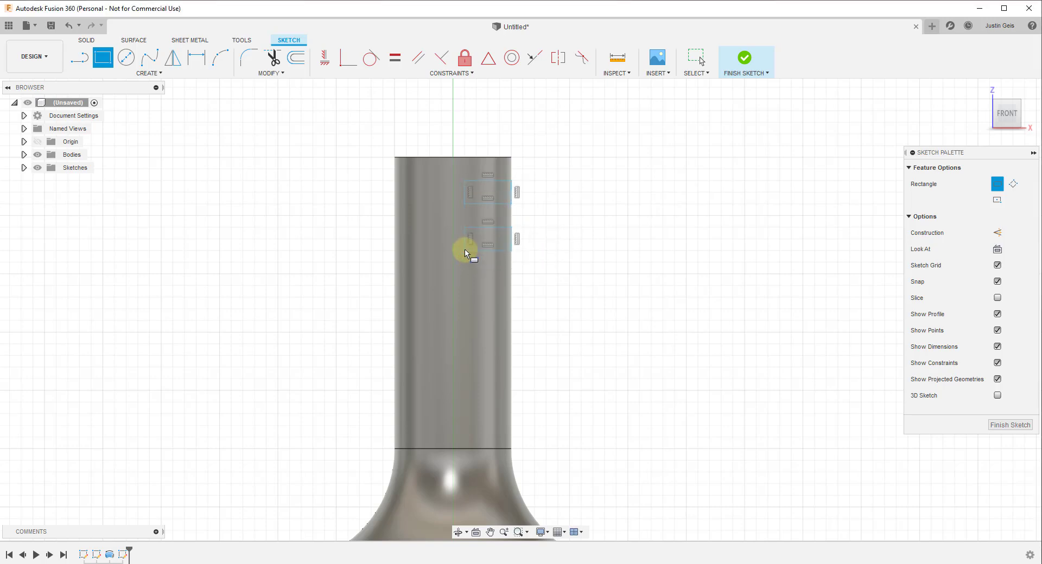
pyautogui.click(510, 286)
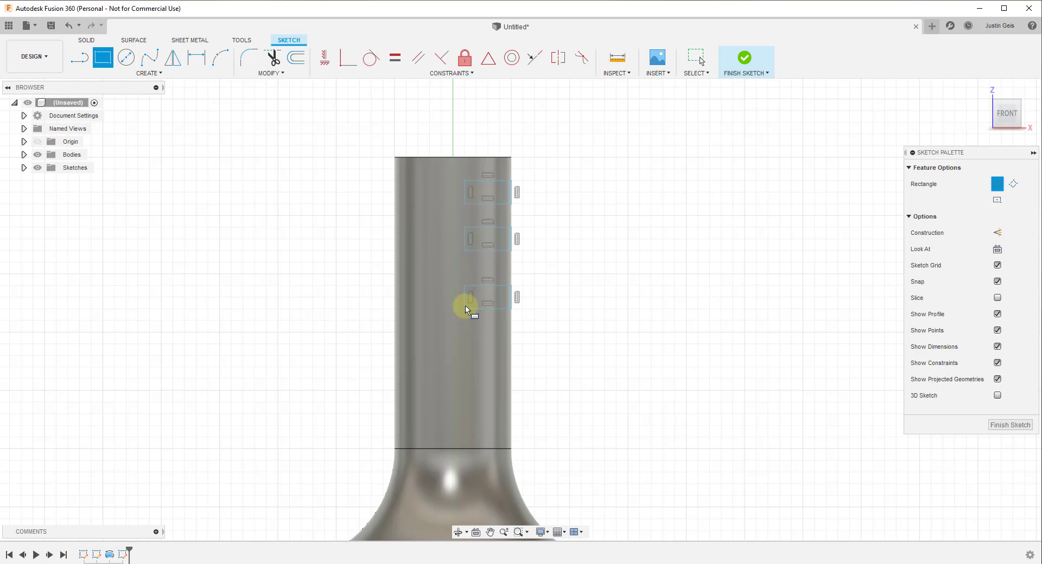
pyautogui.click(511, 344)
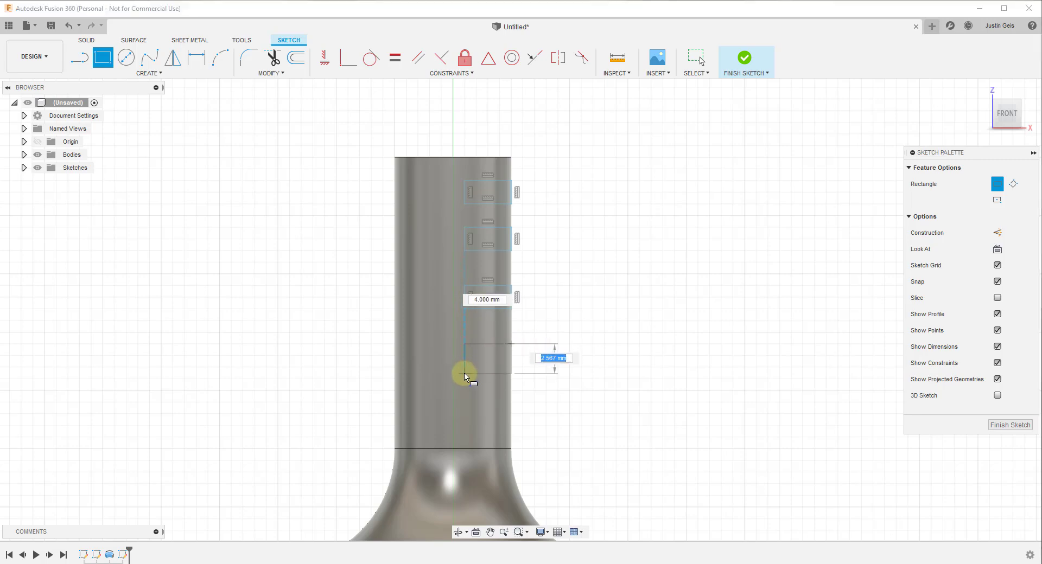
pyautogui.click(467, 368)
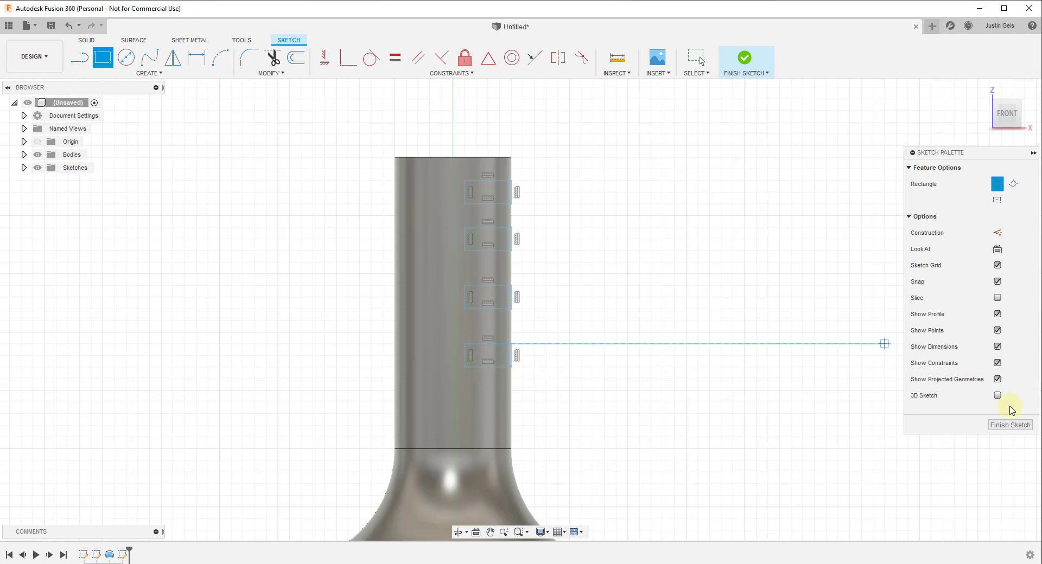
pyautogui.click(1010, 424)
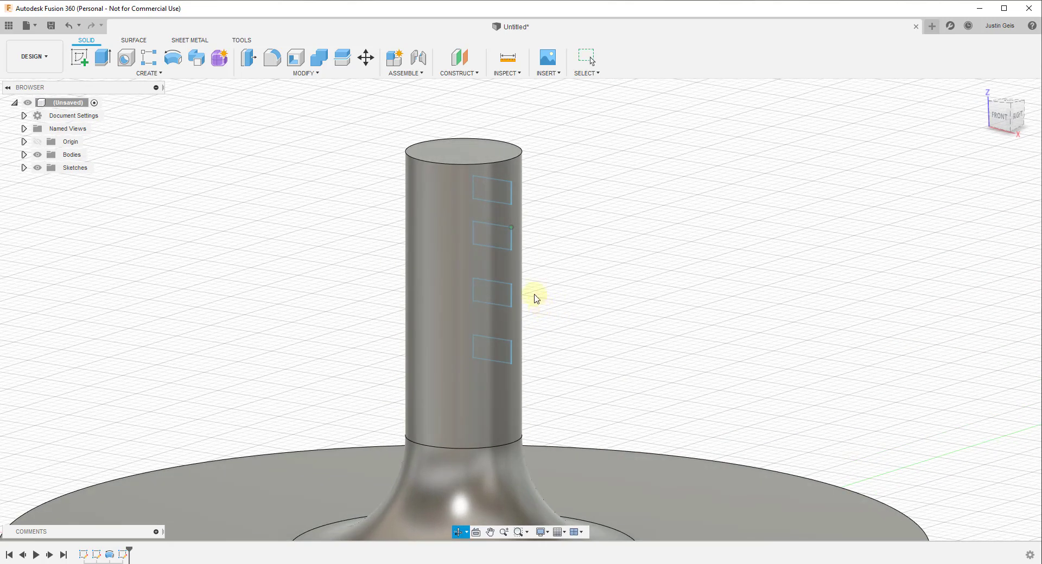
# Start a revolve with the four rectangles selected as profiles
pyautogui.click(174, 60)
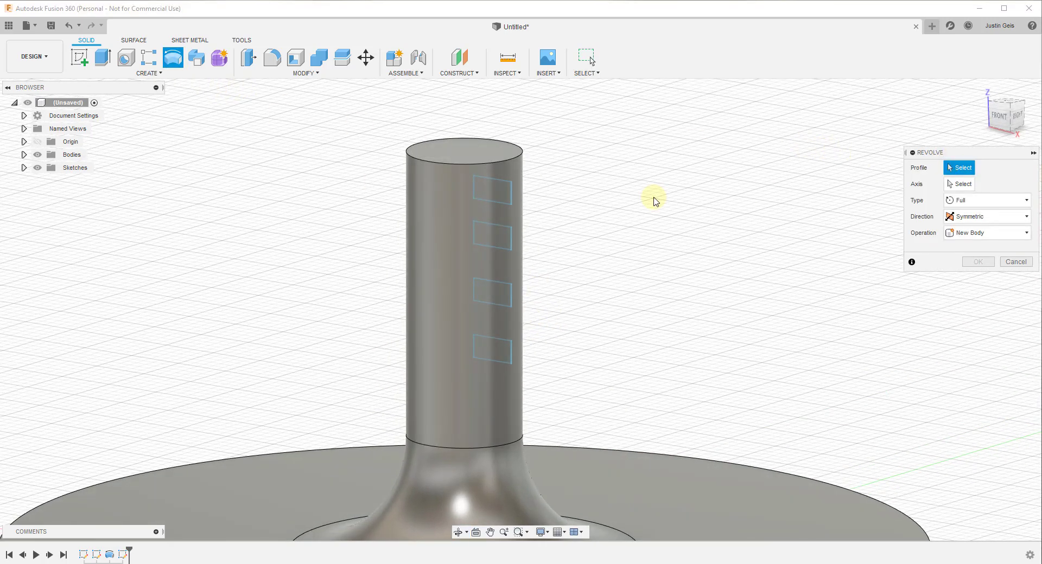
pyautogui.click(494, 191)
pyautogui.click(497, 234)
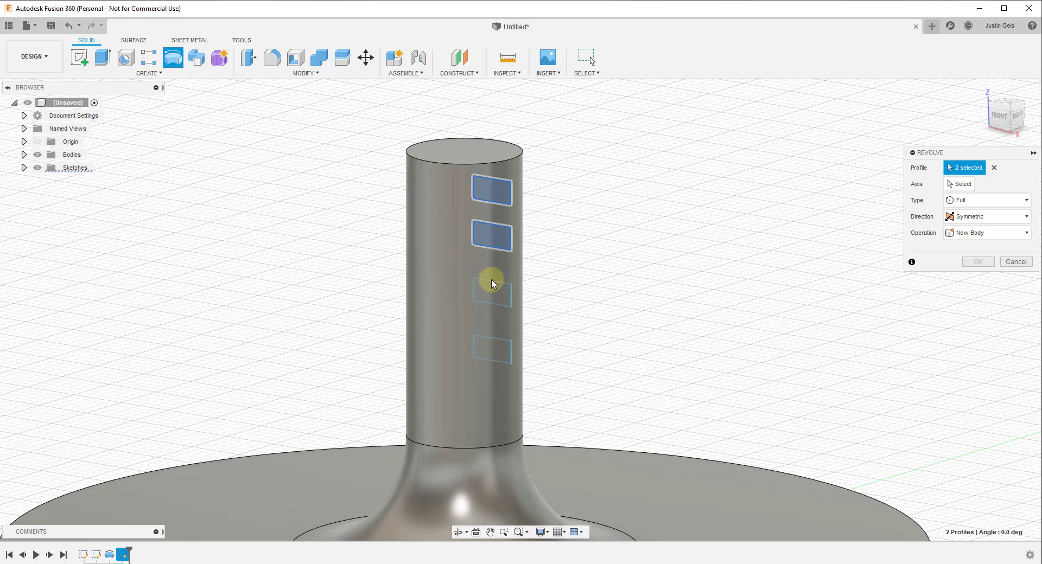
pyautogui.click(495, 293)
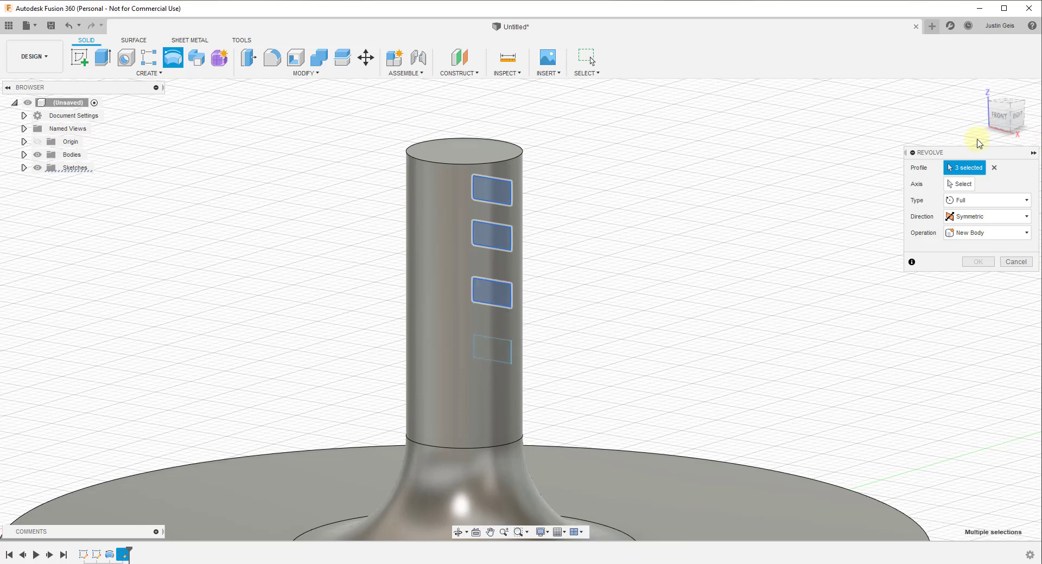
pyautogui.click(496, 350)
# Revolve the rectangles around the Z axis as a Cut, carving four grooves into the stem
pyautogui.click(959, 184)
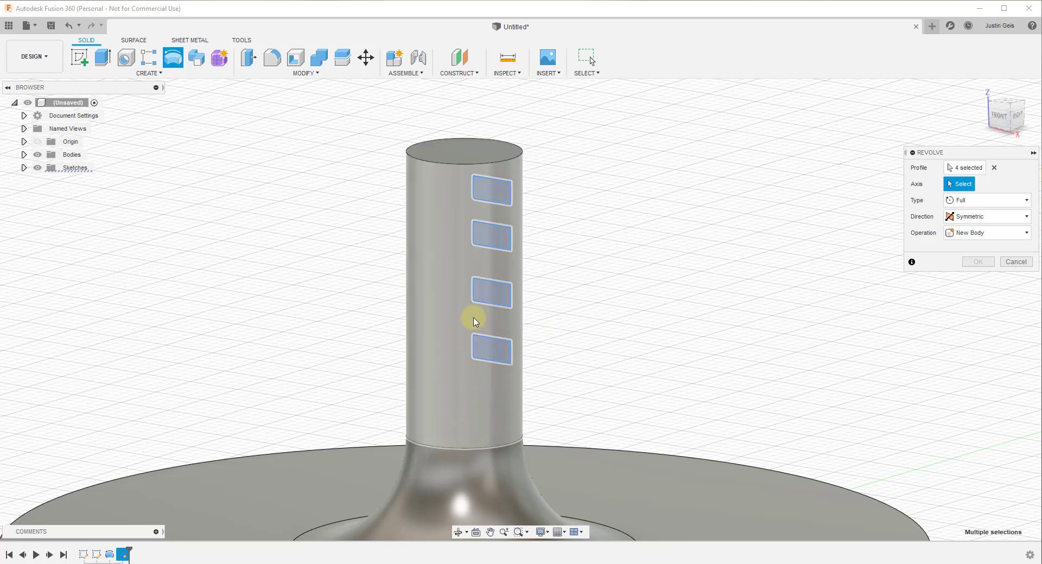
pyautogui.scroll(-5, 473, 321)
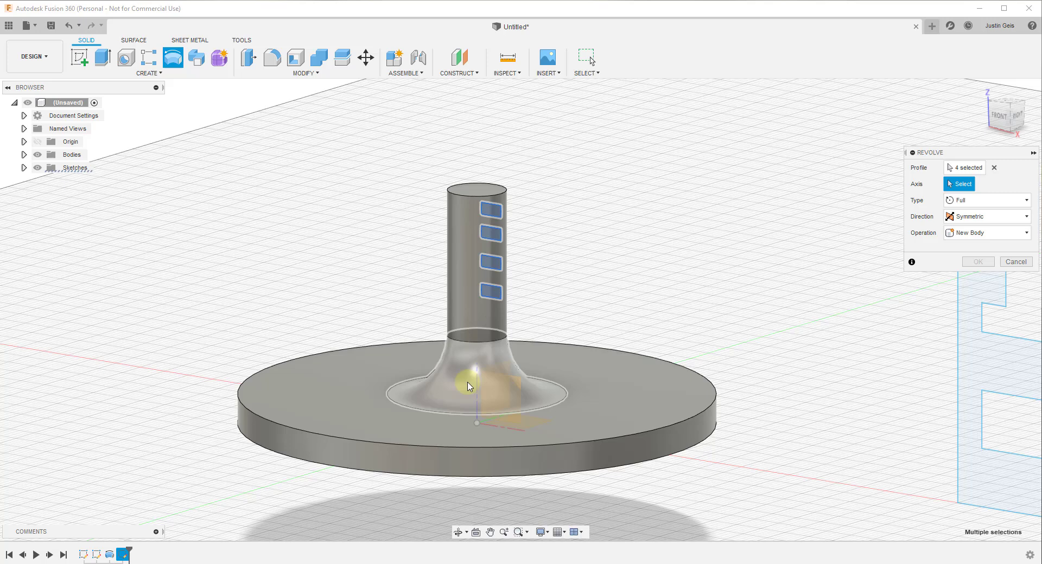
pyautogui.click(38, 154)
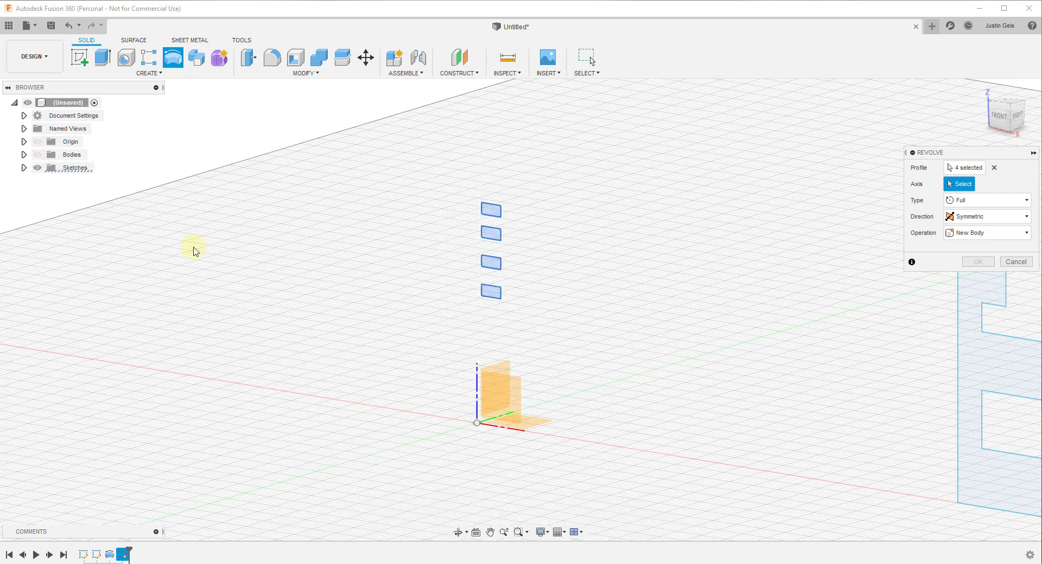
pyautogui.click(477, 390)
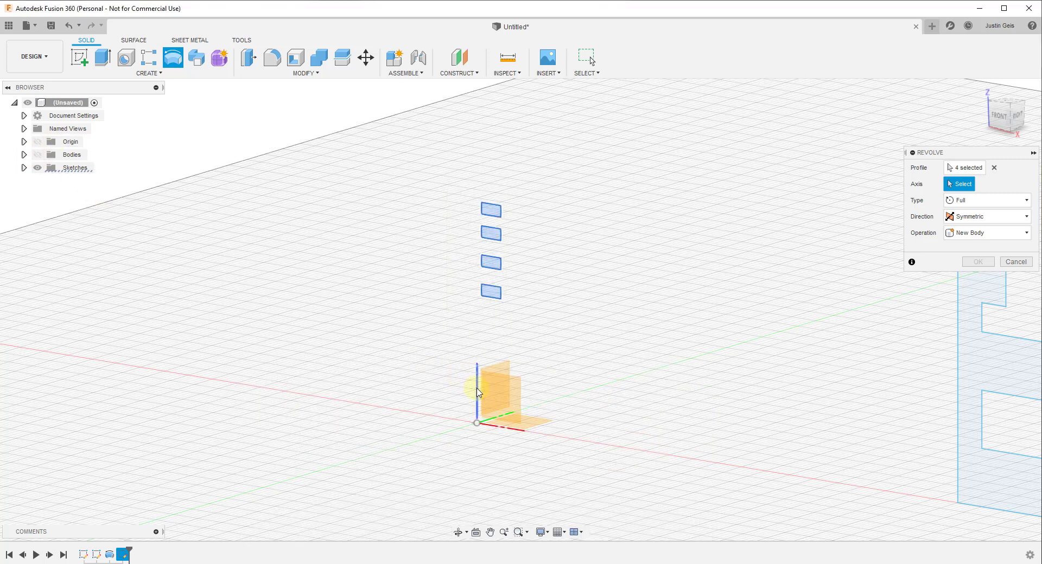
pyautogui.click(37, 155)
pyautogui.scroll(5, 514, 249)
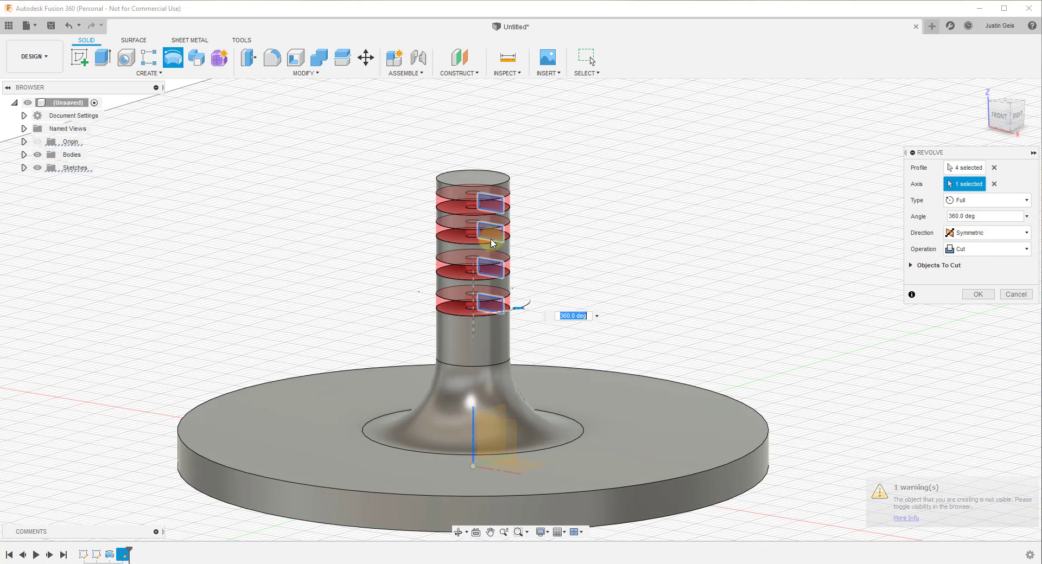
pyautogui.keyDown('shift'); pyautogui.moveTo(525, 223); pyautogui.dragTo(491, 195, button='middle'); pyautogui.keyUp('shift')
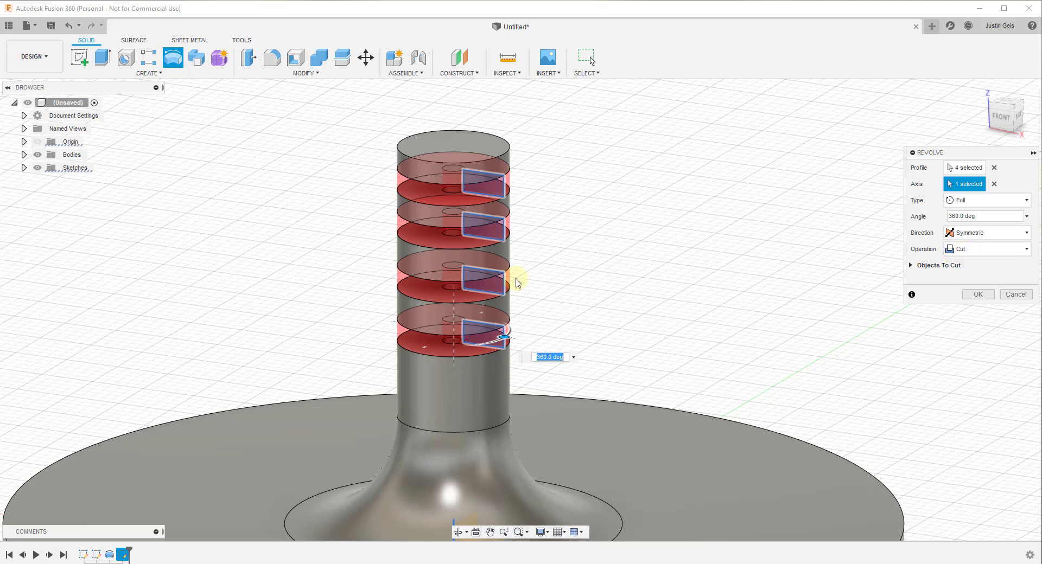
pyautogui.moveTo(494, 343)
pyautogui.mouseDown()
pyautogui.moveTo(507, 332)
pyautogui.moveTo(456, 309)
pyautogui.moveTo(430, 349)
pyautogui.moveTo(505, 339)
pyautogui.mouseUp()
pyautogui.click(977, 294)
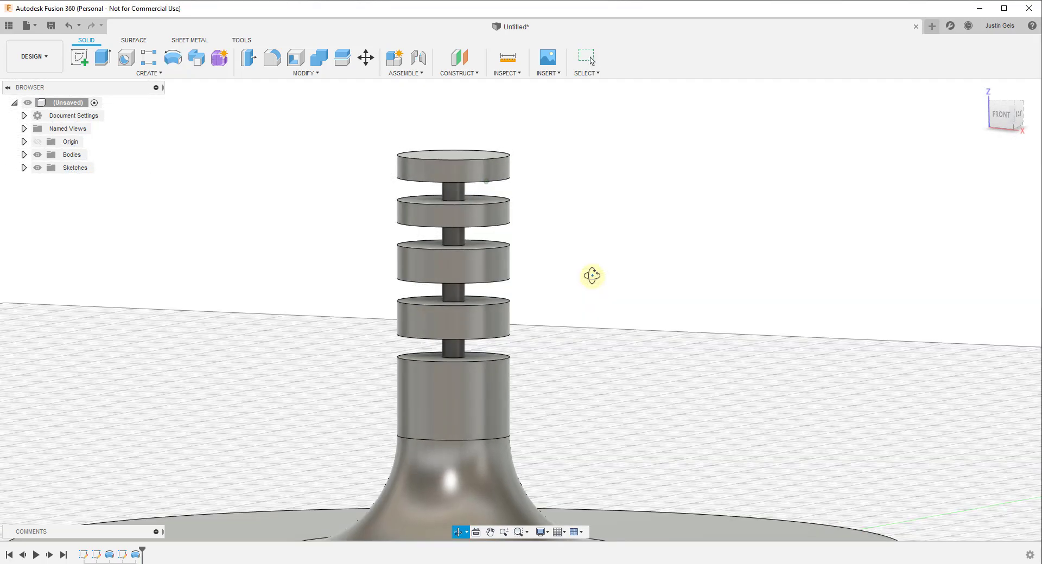
pyautogui.scroll(3, 558, 290)
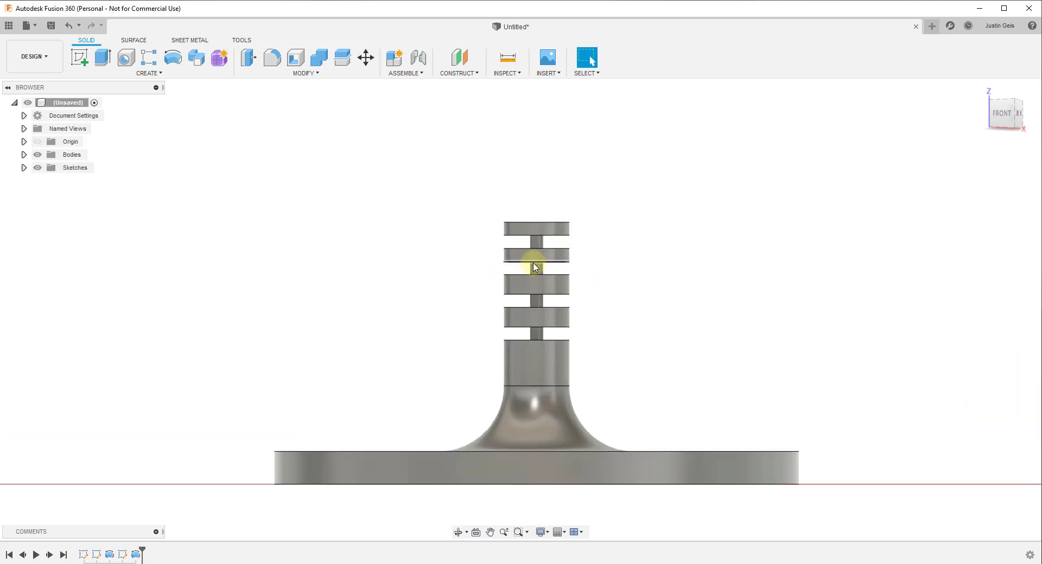
pyautogui.scroll(-1, 603, 269)
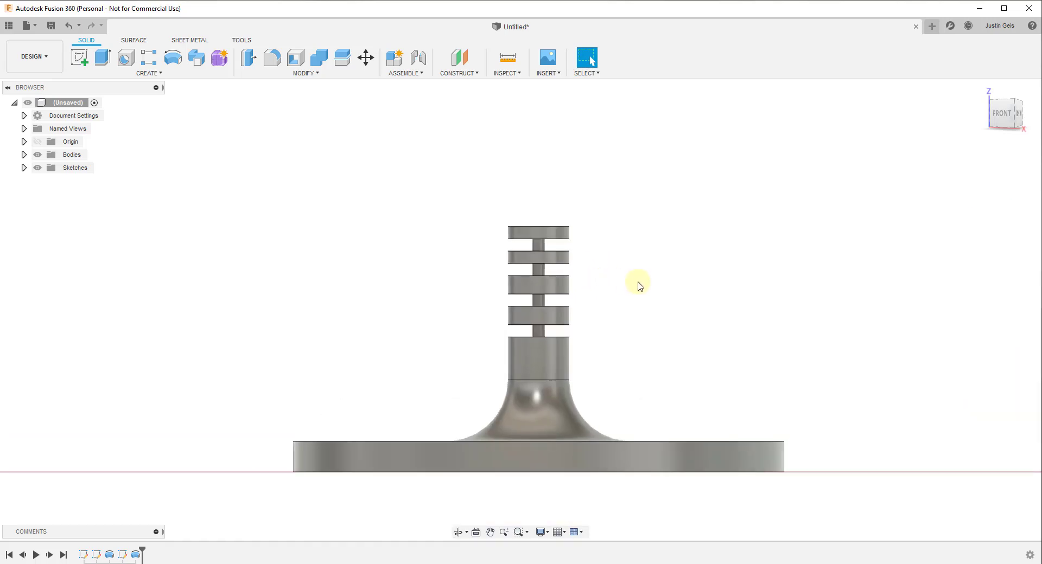
pyautogui.press('F6')
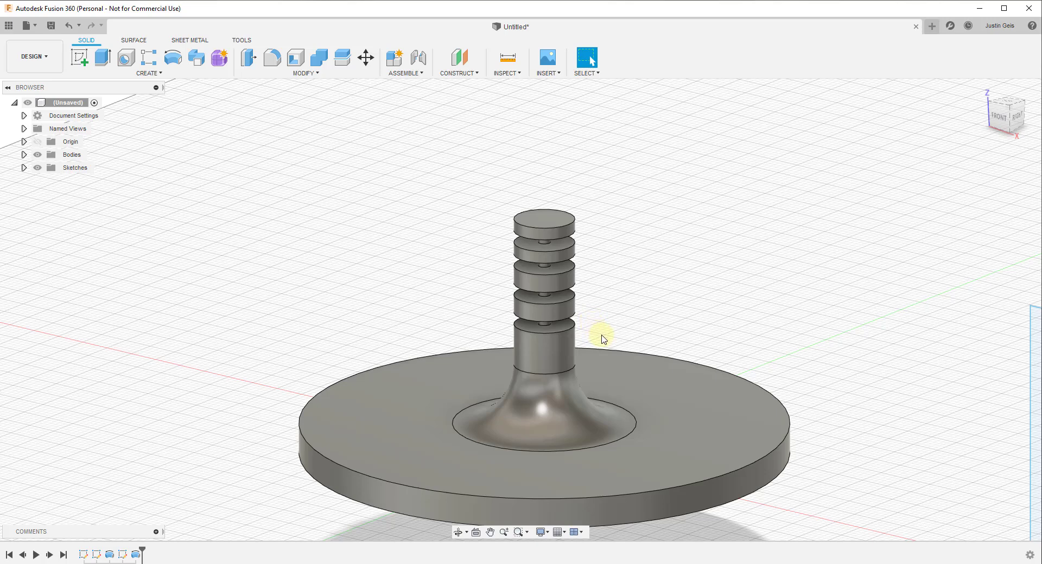
pyautogui.scroll(-5, 441, 293)
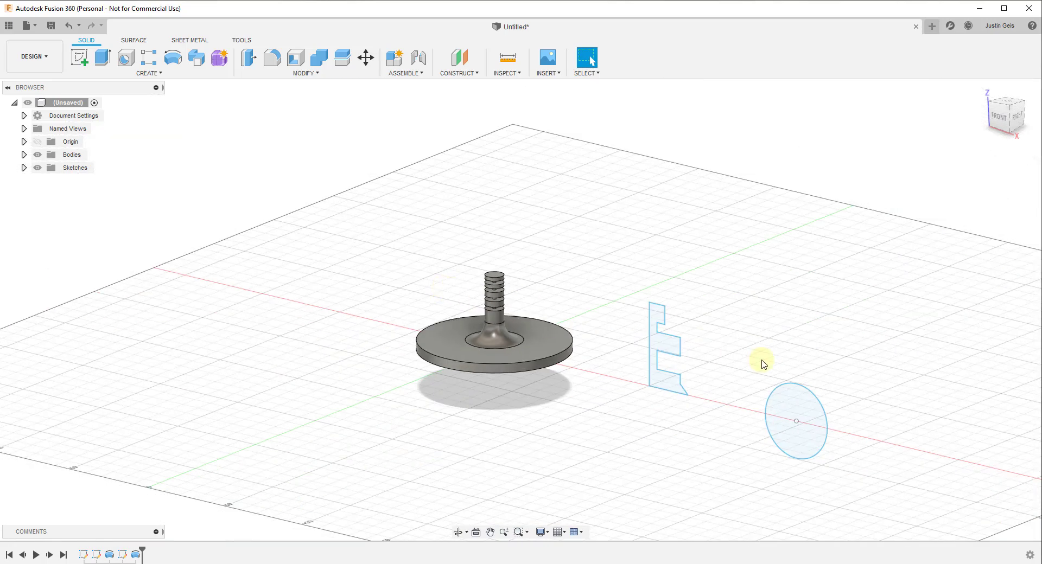
pyautogui.scroll(3, 762, 365)
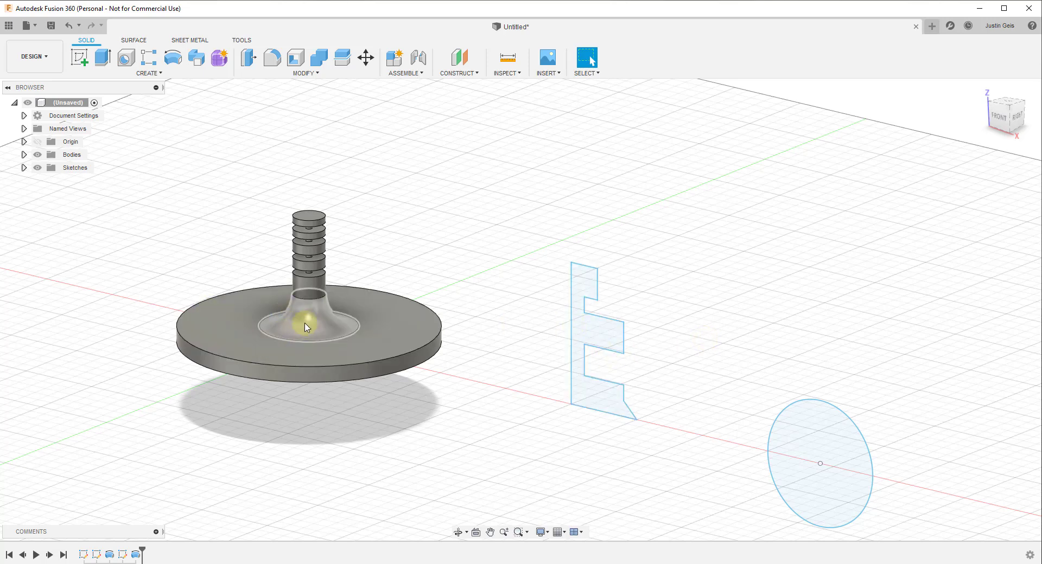
# Revolve the E profile a full 360 degrees around its left vertical edge
pyautogui.click(173, 58)
pyautogui.click(606, 332)
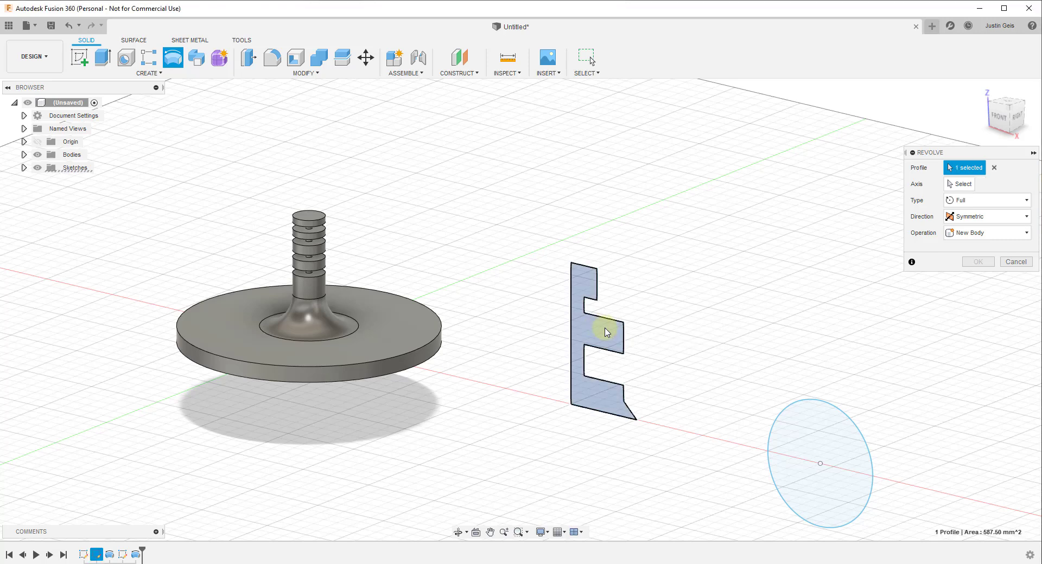
pyautogui.click(959, 184)
pyautogui.scroll(3, 820, 286)
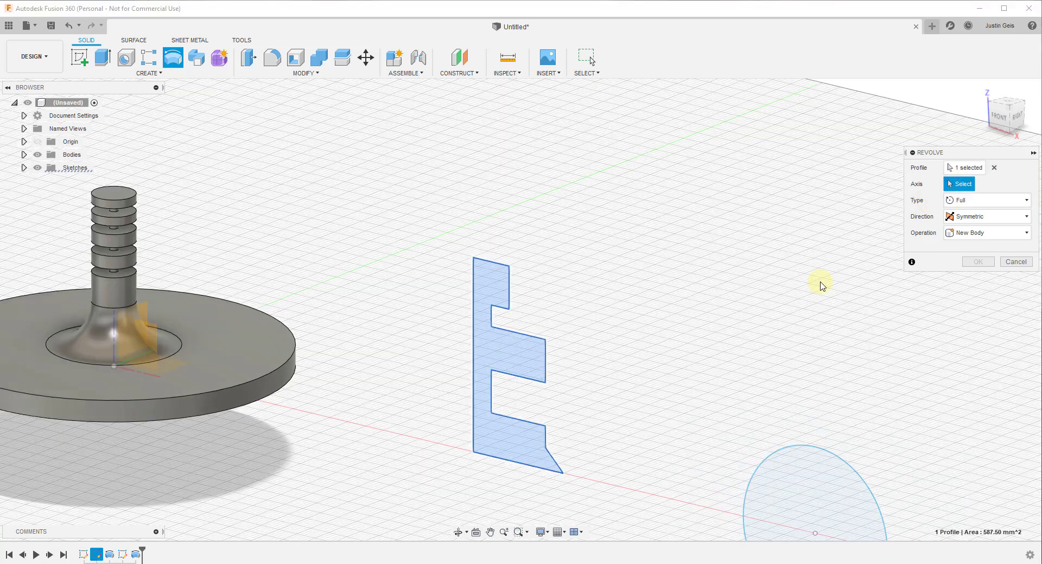
pyautogui.click(474, 352)
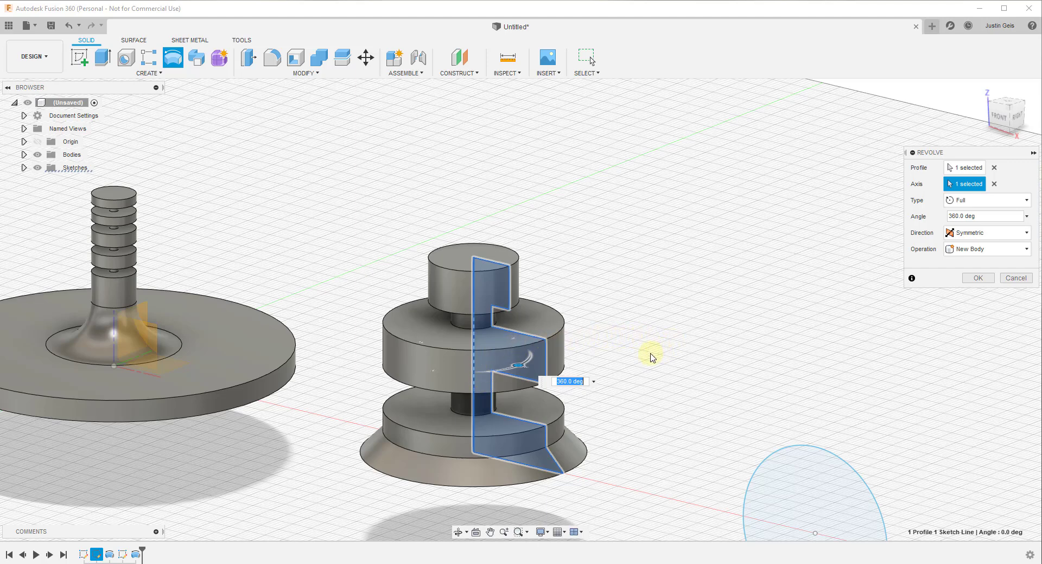
pyautogui.scroll(-3, 652, 358)
pyautogui.click(977, 279)
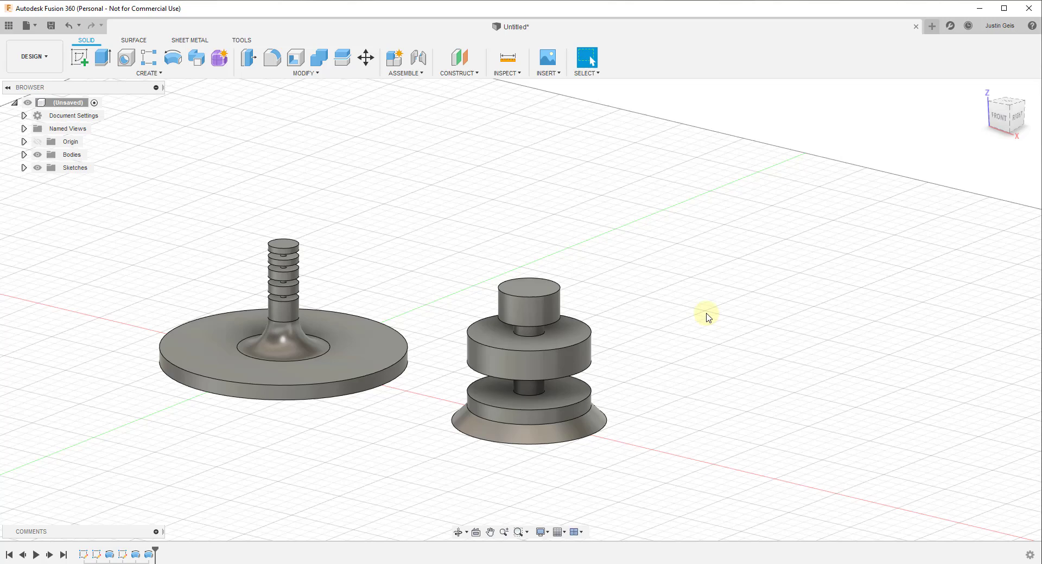
# Orbit to a front view and unhide Sketch1 and Sketch2 in the Browser
pyautogui.scroll(-5, 623, 309)
pyautogui.keyDown('shift'); pyautogui.moveTo(680, 365); pyautogui.dragTo(727, 352, button='middle'); pyautogui.keyUp('shift')
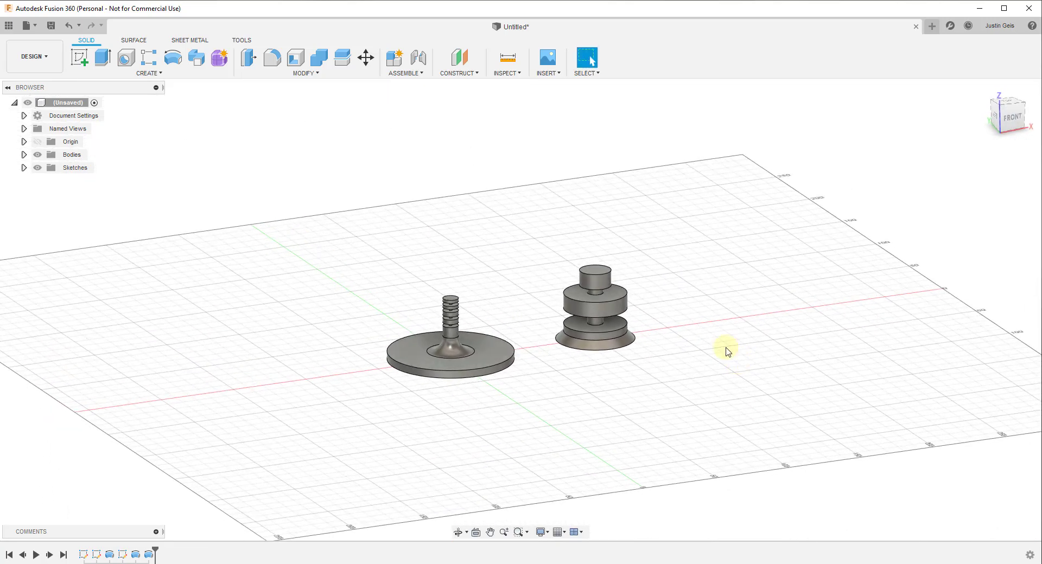
pyautogui.click(23, 169)
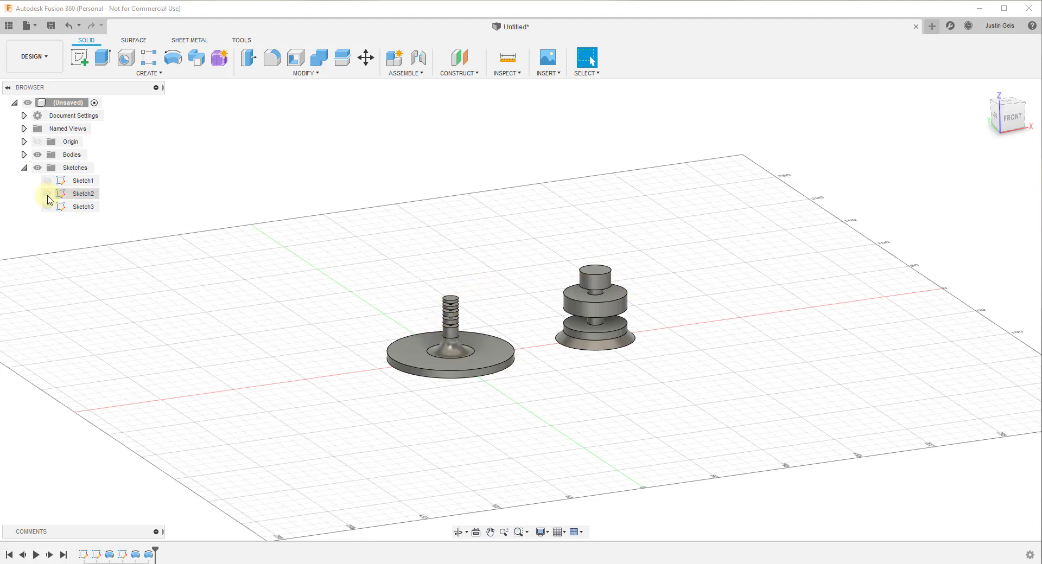
pyautogui.click(47, 181)
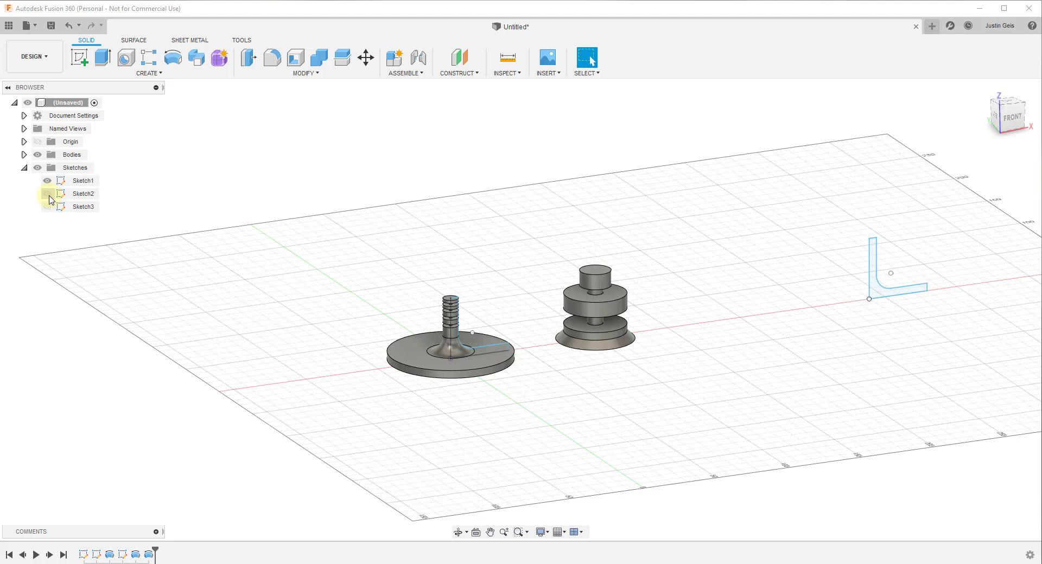
pyautogui.click(48, 195)
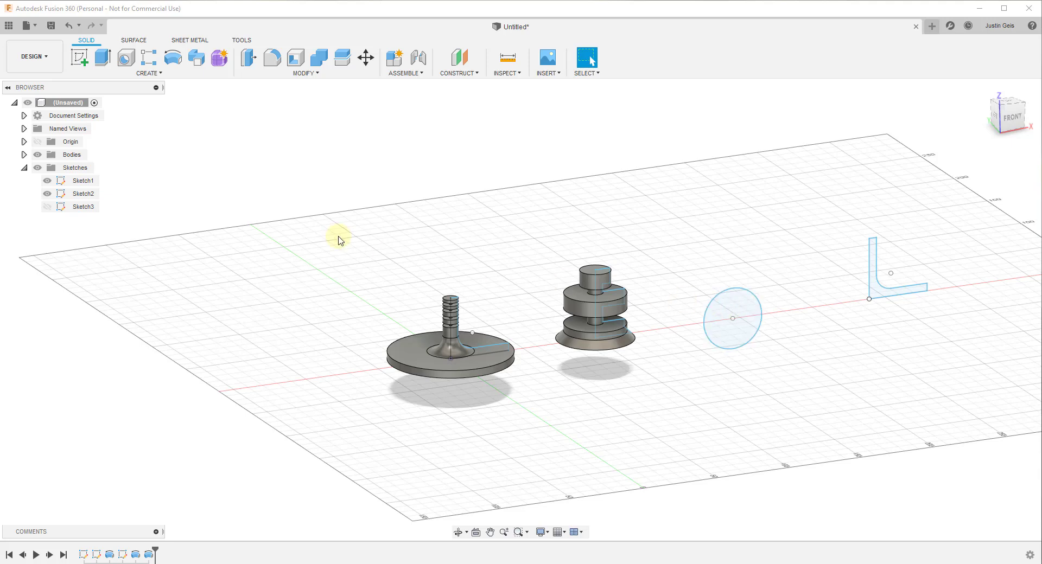
# Revolve the circle 360 degrees around the stem's central axis into a torus
pyautogui.click(182, 58)
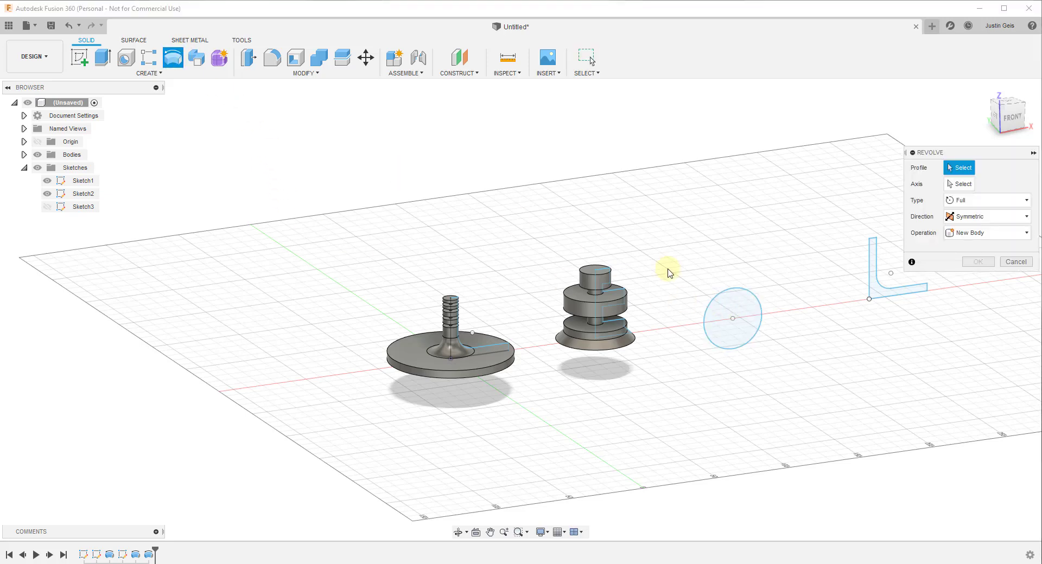
pyautogui.click(741, 308)
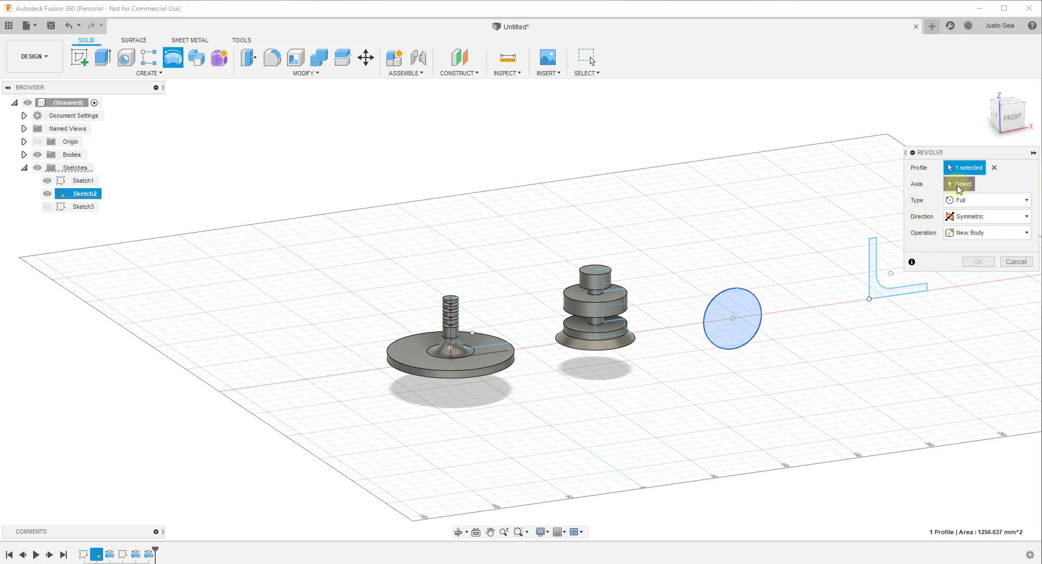
pyautogui.click(958, 184)
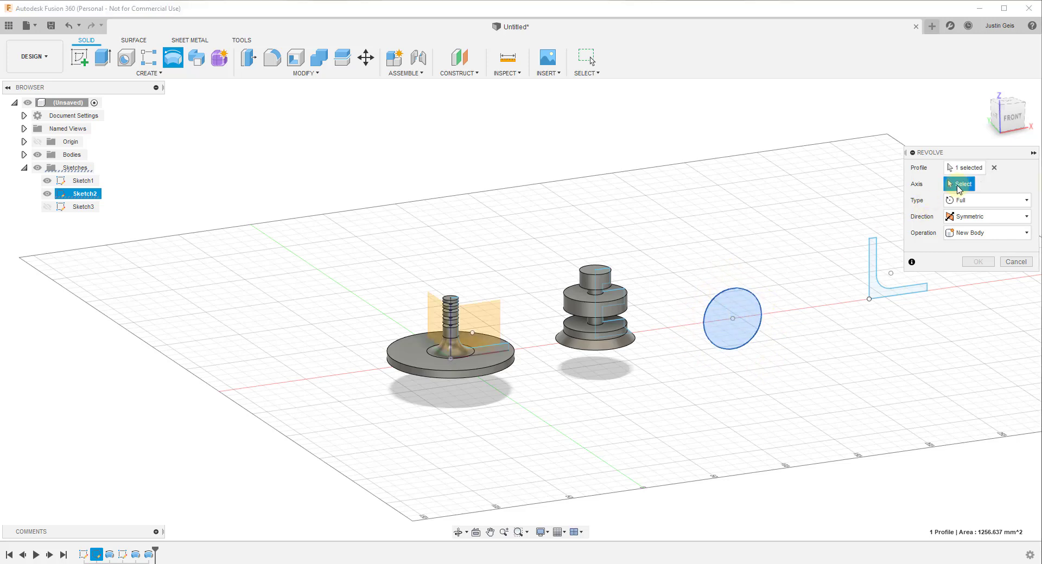
pyautogui.click(451, 341)
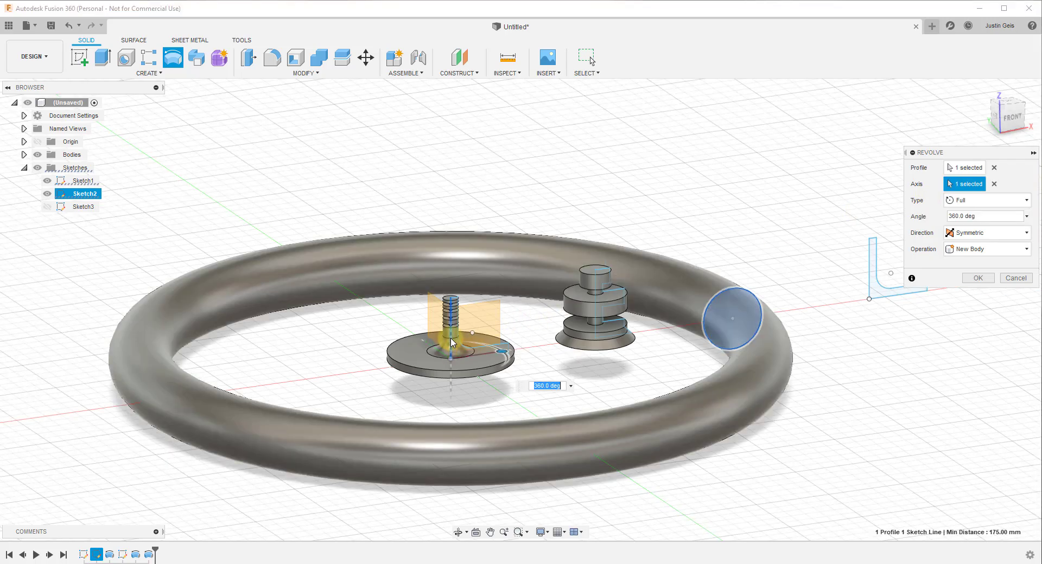
pyautogui.scroll(-5, 729, 347)
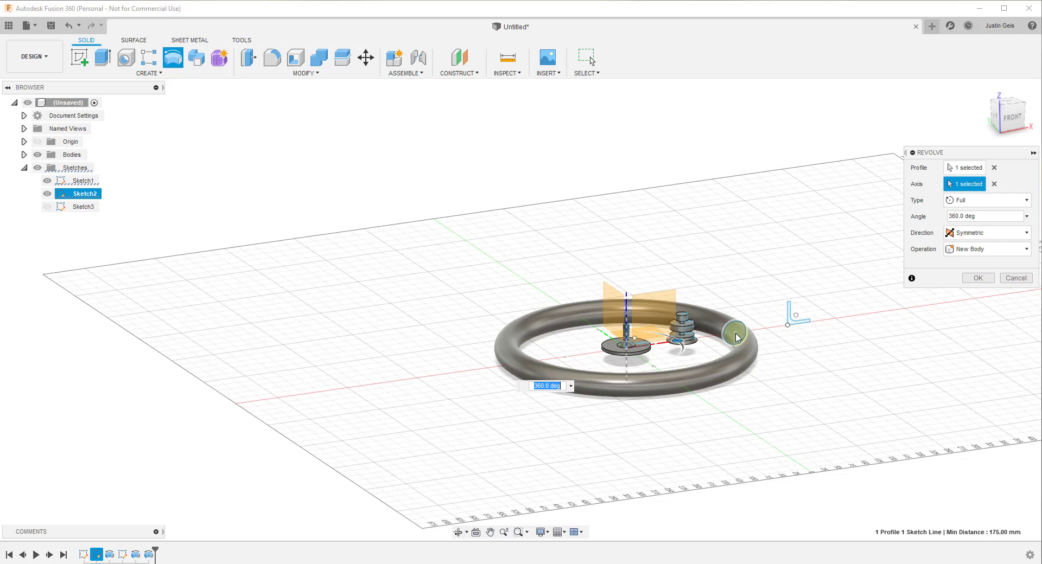
pyautogui.moveTo(701, 331)
pyautogui.keyDown('shift'); pyautogui.mouseDown(button='middle')
pyautogui.moveTo(713, 347)
pyautogui.moveTo(717, 330)
pyautogui.mouseUp(button='middle'); pyautogui.keyUp('shift')
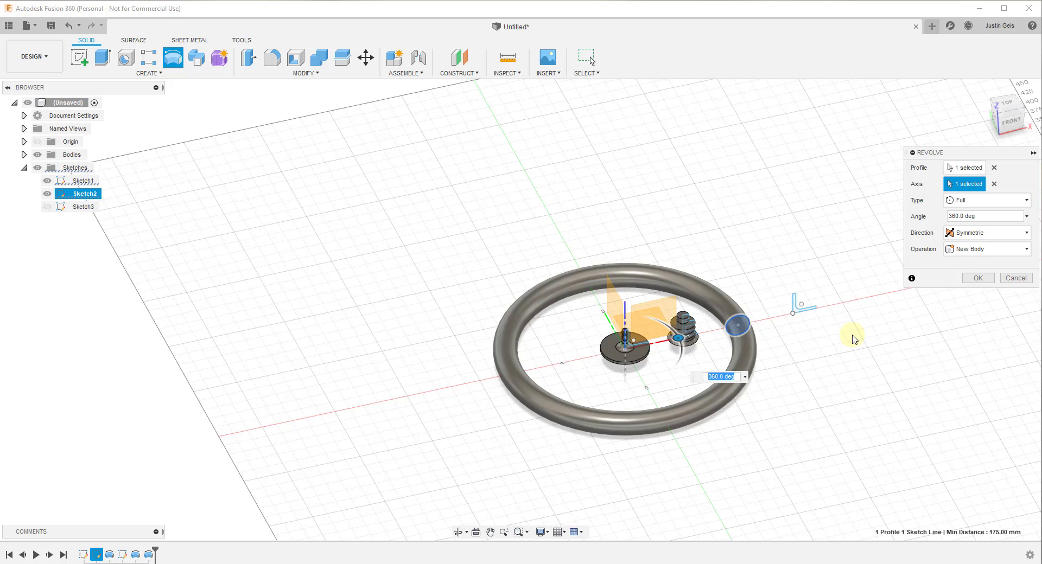
pyautogui.click(980, 278)
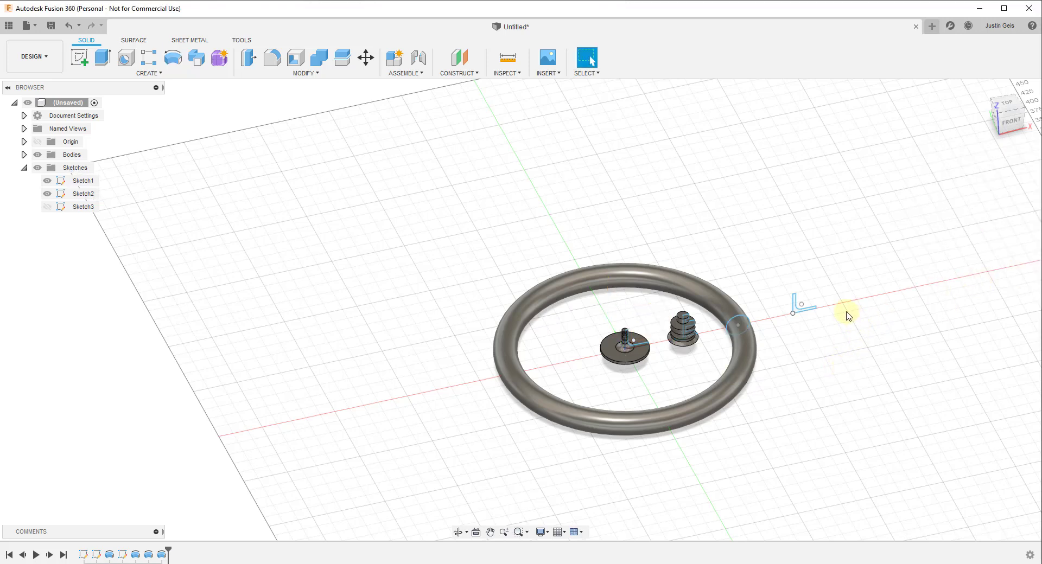
# Revolve the L profile a full 360° about the center axis line into a flanged ring around the torus
pyautogui.scroll(2, 813, 317)
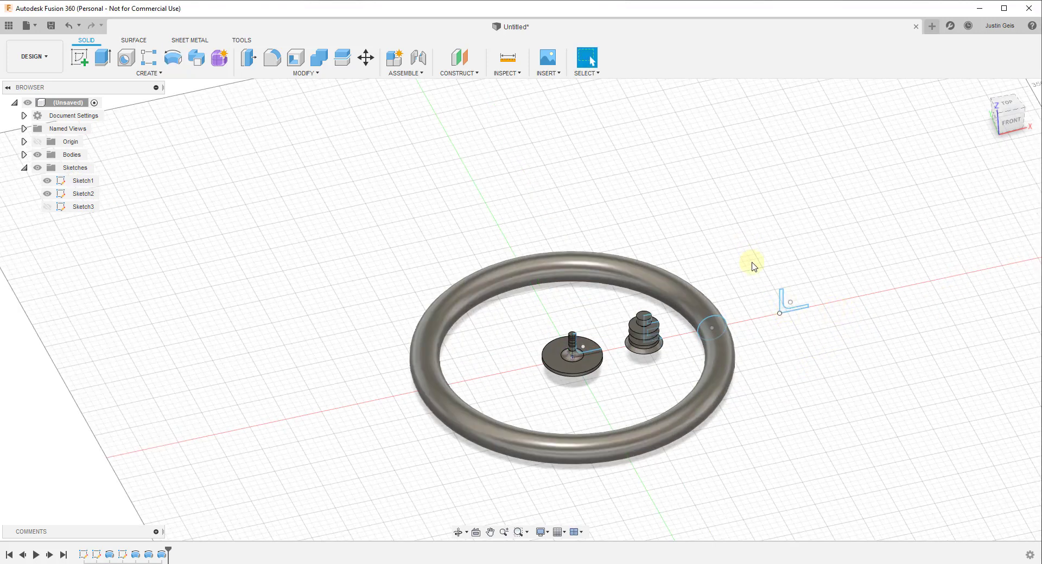
pyautogui.click(172, 57)
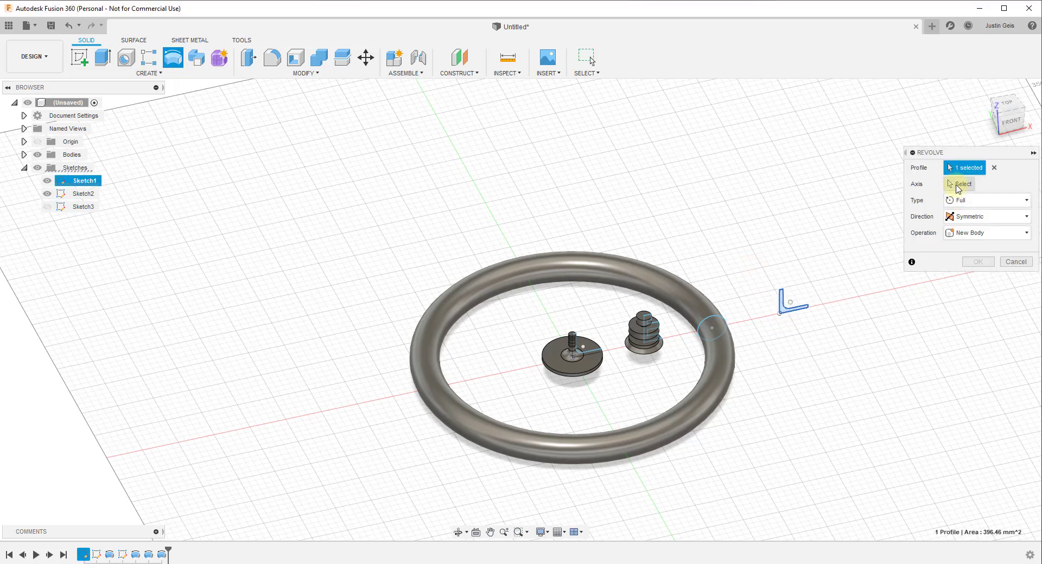
pyautogui.click(575, 325)
pyautogui.click(573, 324)
pyautogui.keyDown('shift'); pyautogui.moveTo(575, 325); pyautogui.dragTo(766, 376, button='middle'); pyautogui.keyUp('shift')
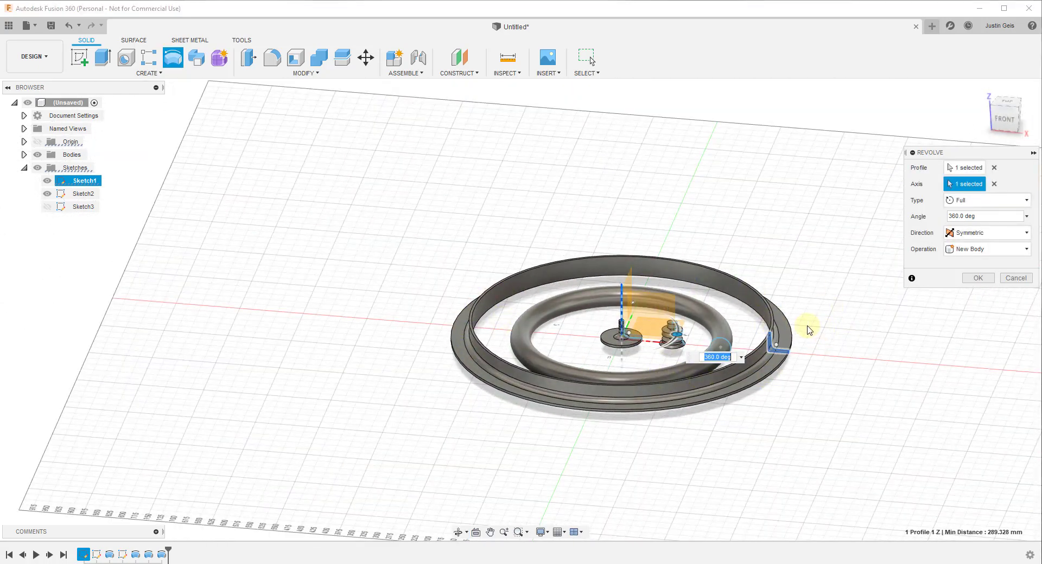
pyautogui.scroll(3, 800, 347)
pyautogui.scroll(-3, 767, 360)
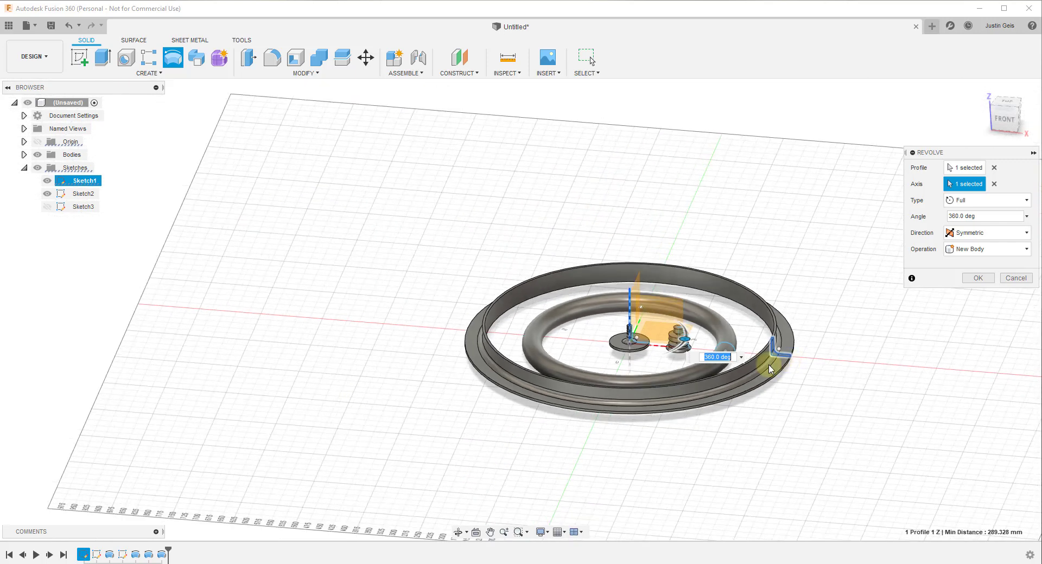
pyautogui.scroll(2, 741, 382)
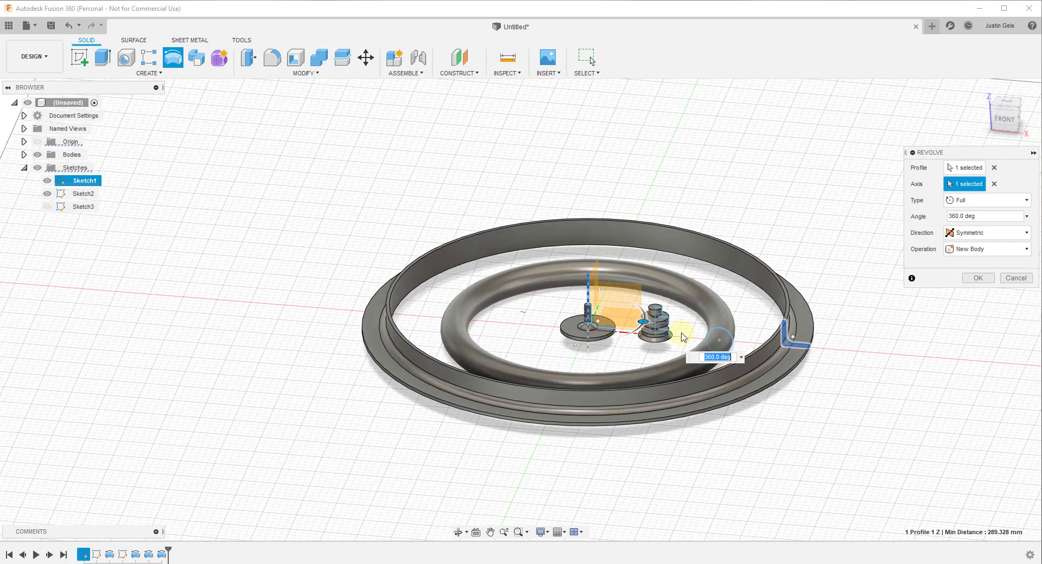